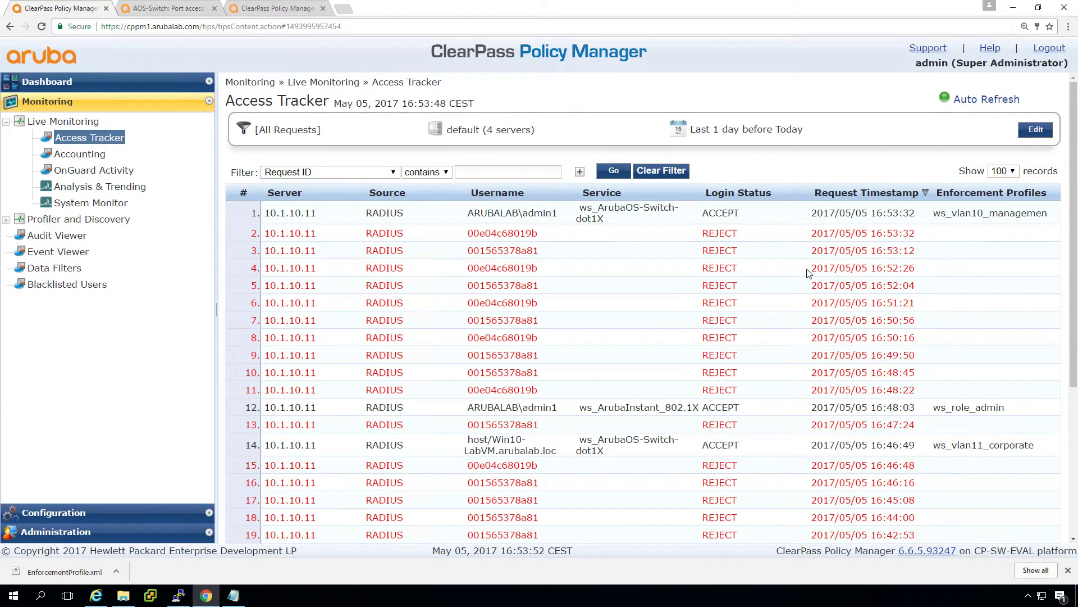
- Move NAS Port into the Access Tracker's selected columns and save the column layout
click(1036, 133)
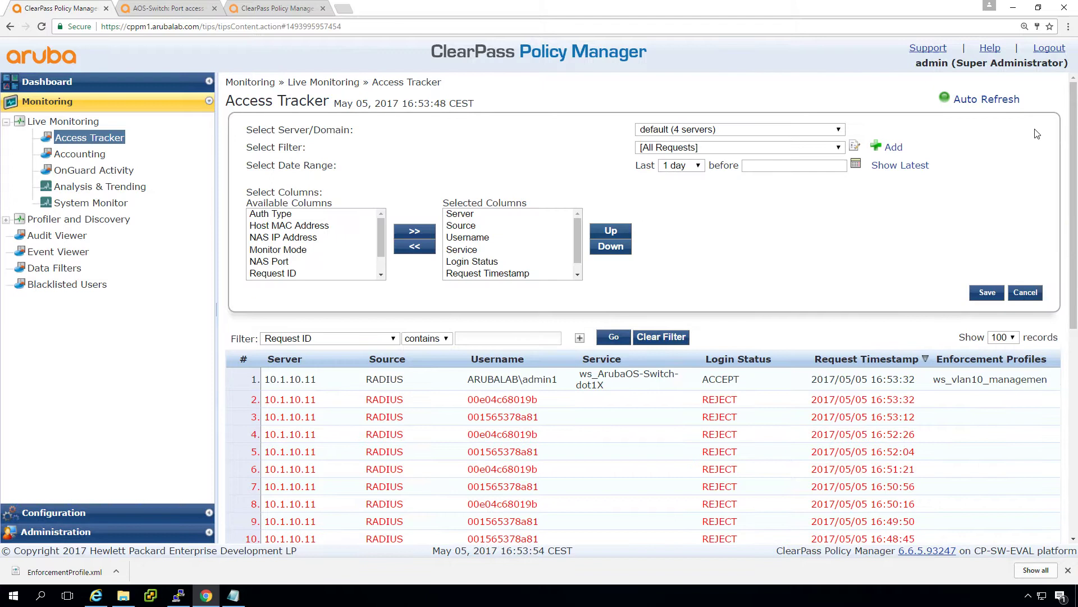
click(273, 261)
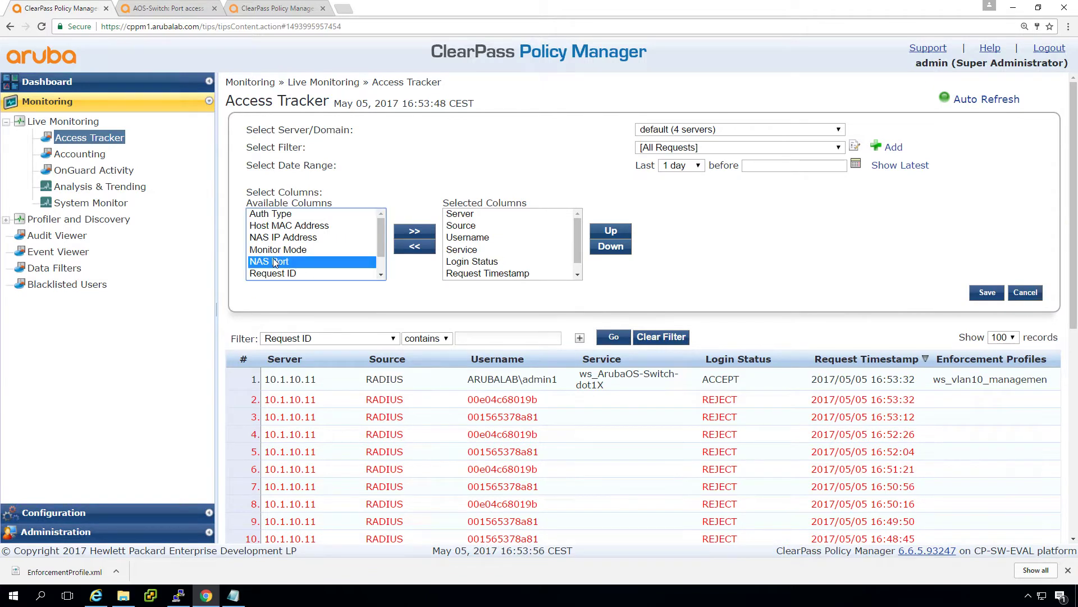
click(415, 231)
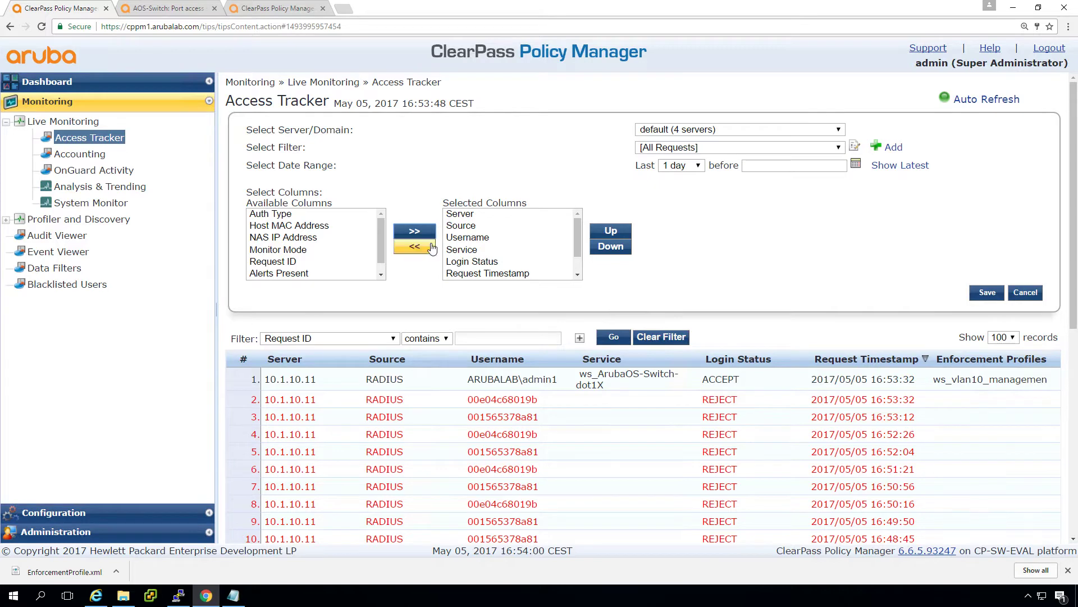
click(987, 294)
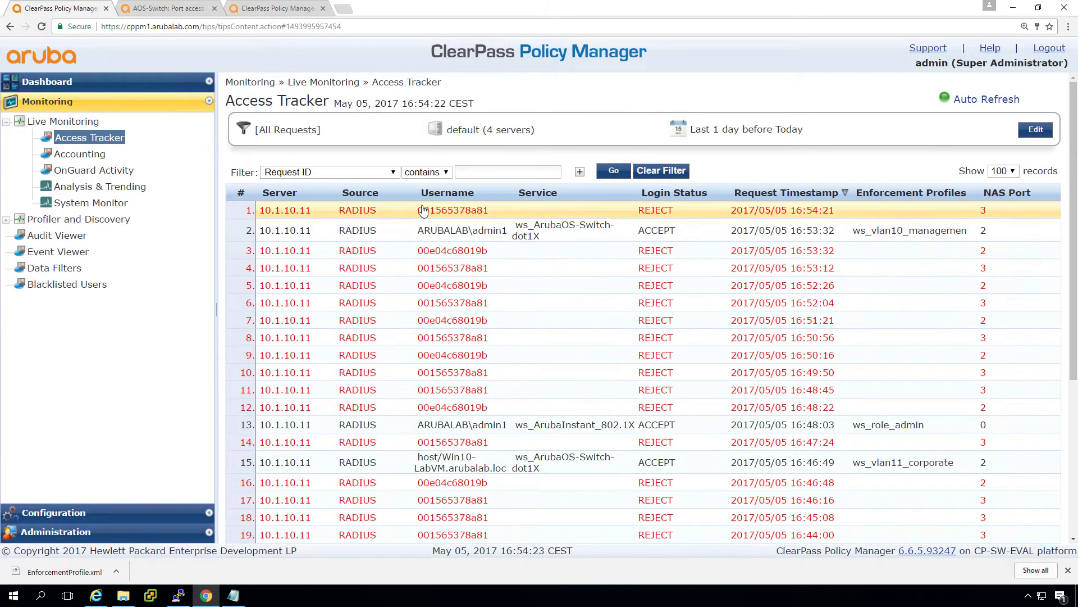
click(439, 210)
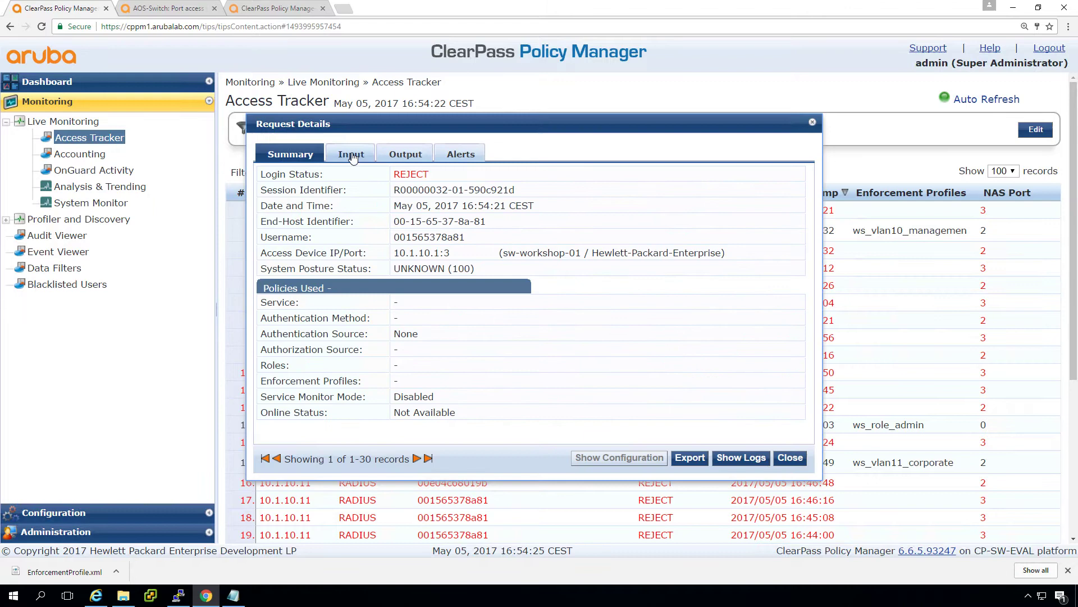
click(353, 158)
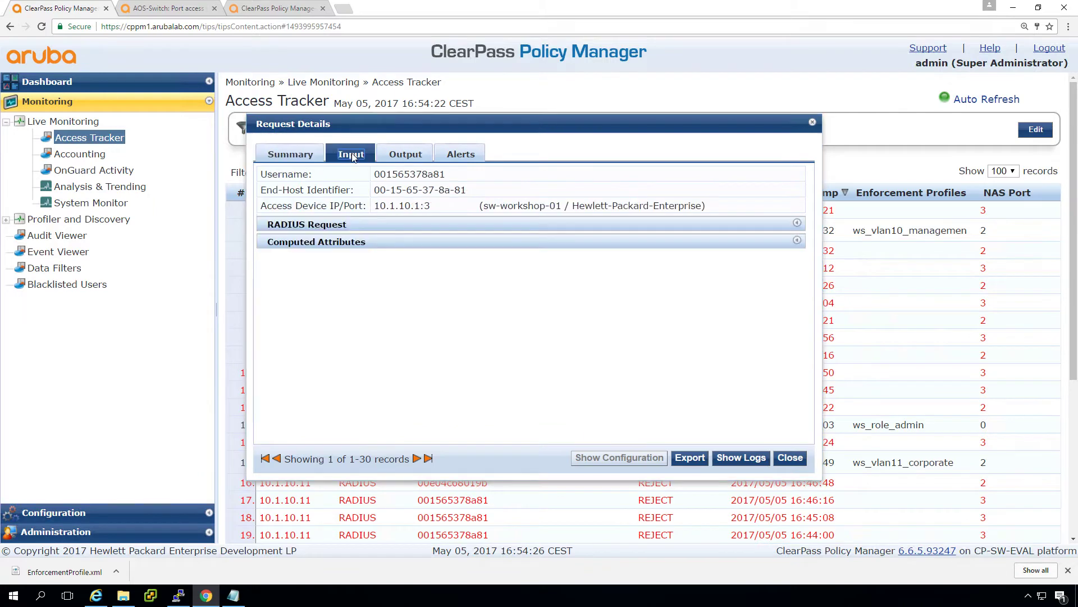
click(337, 225)
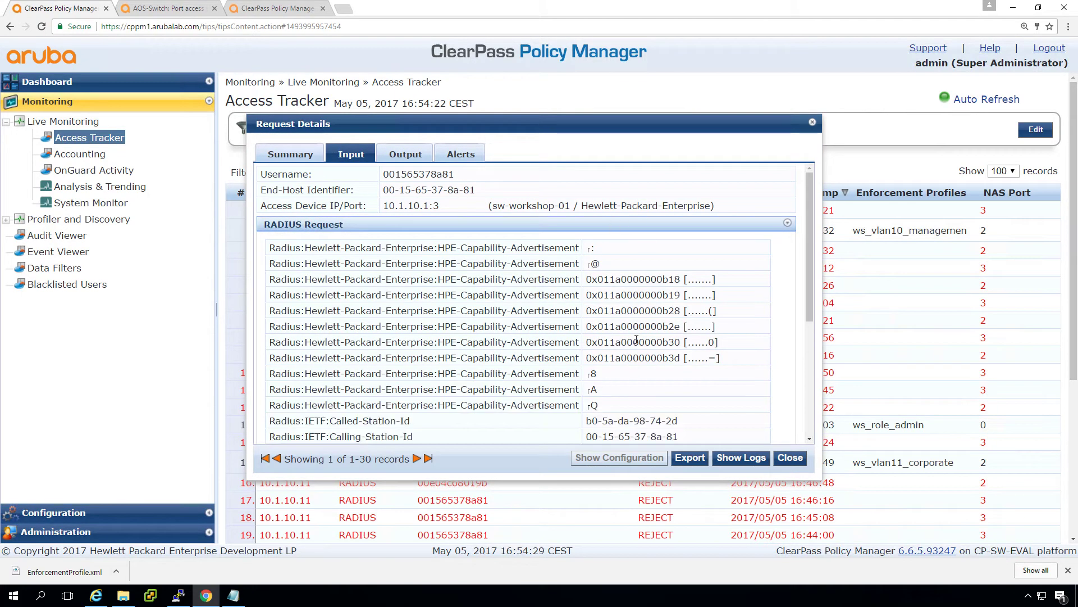
drag(809, 305, 802, 433)
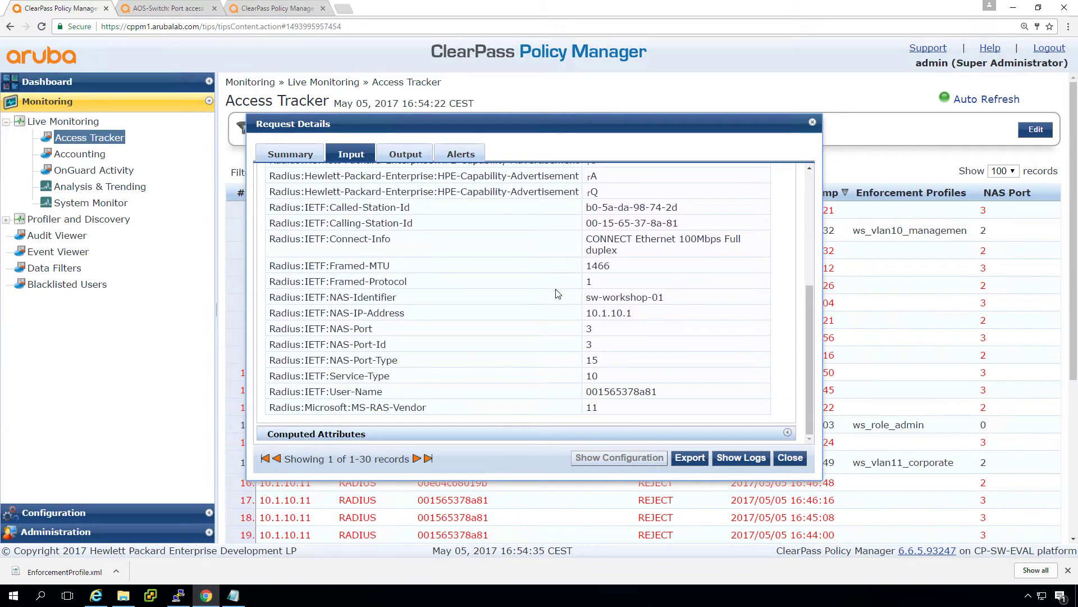
click(790, 457)
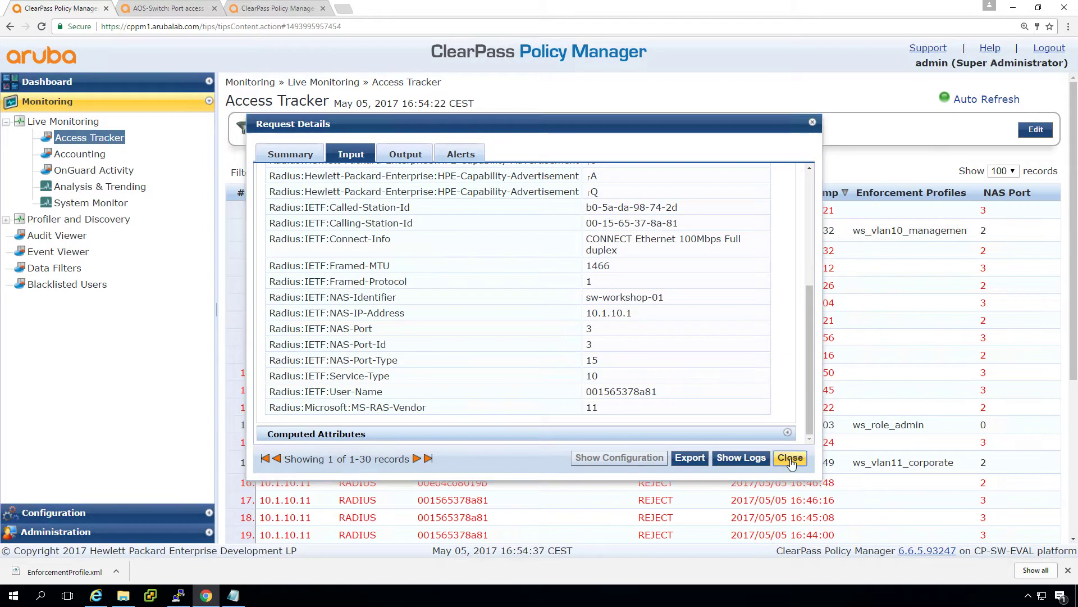
- Append 't' to the ws_vlan10_managemen profile's name so it reads ws_vlan10_management, and save
click(64, 514)
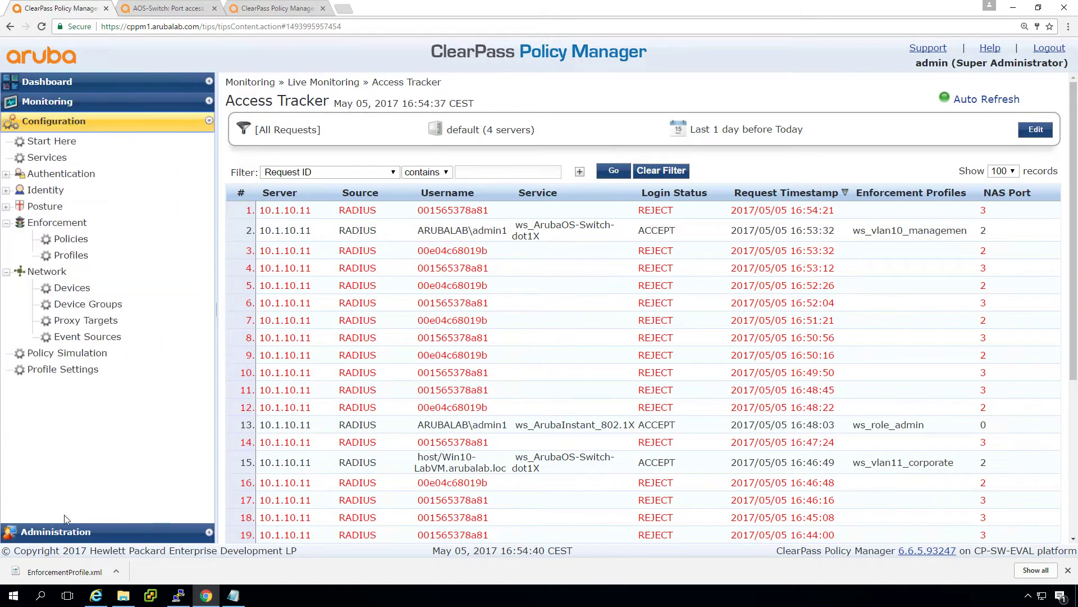
click(73, 256)
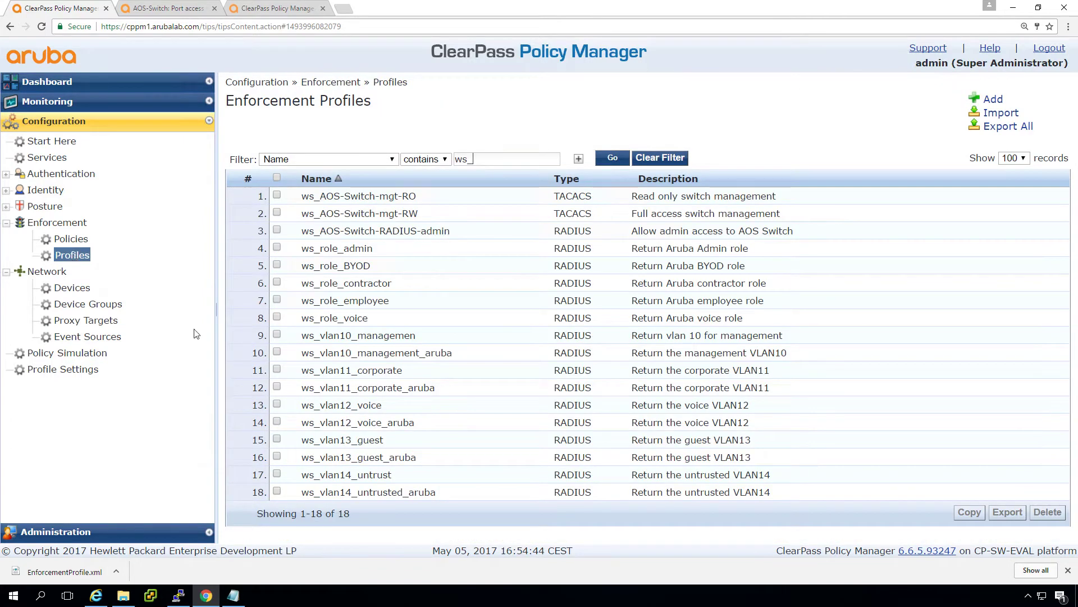
click(361, 337)
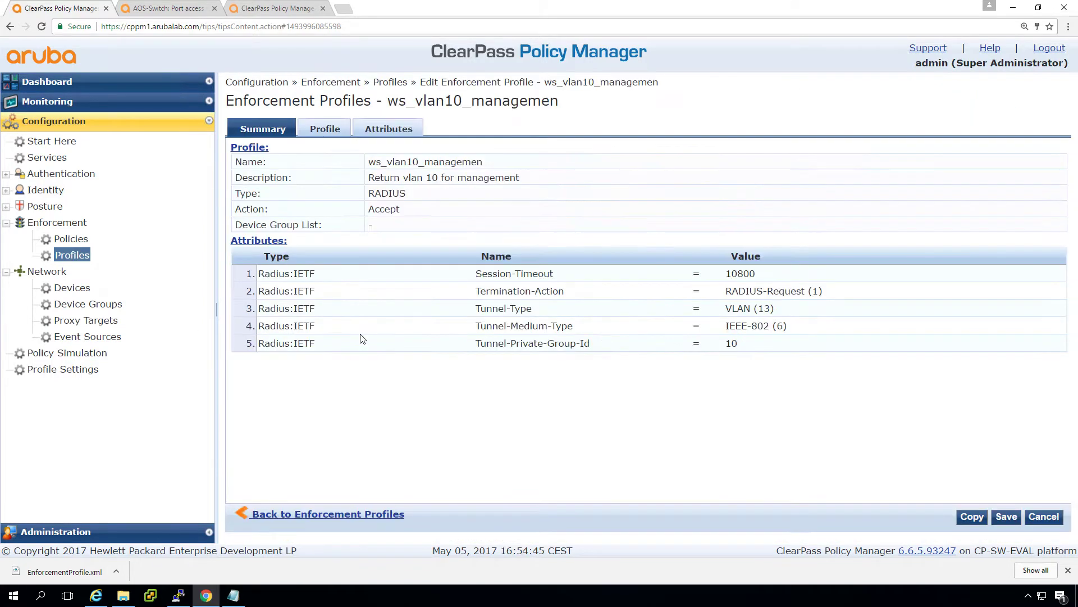
click(328, 132)
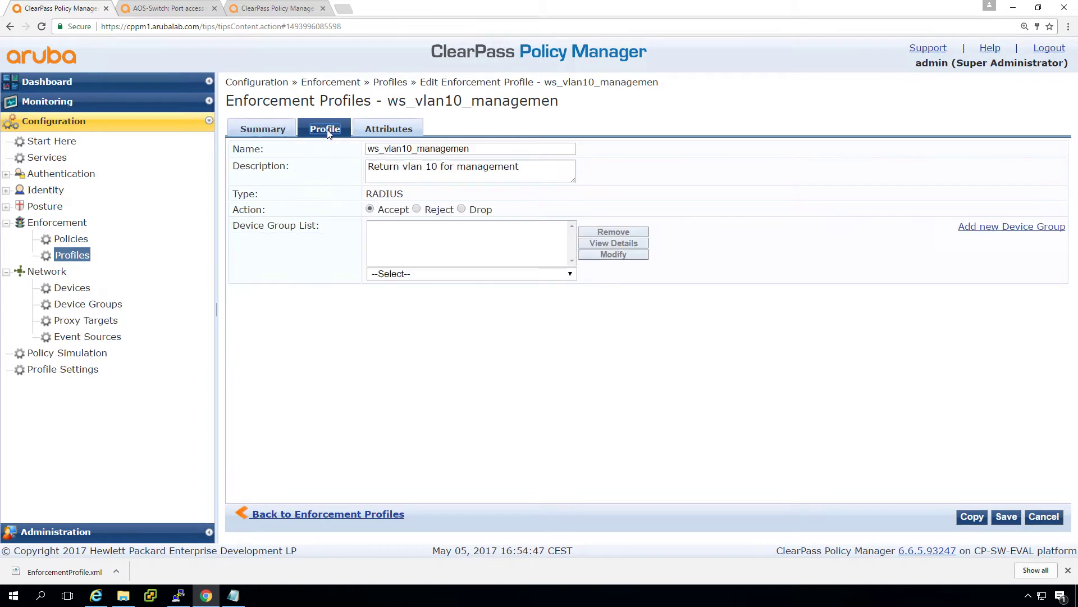
click(481, 149)
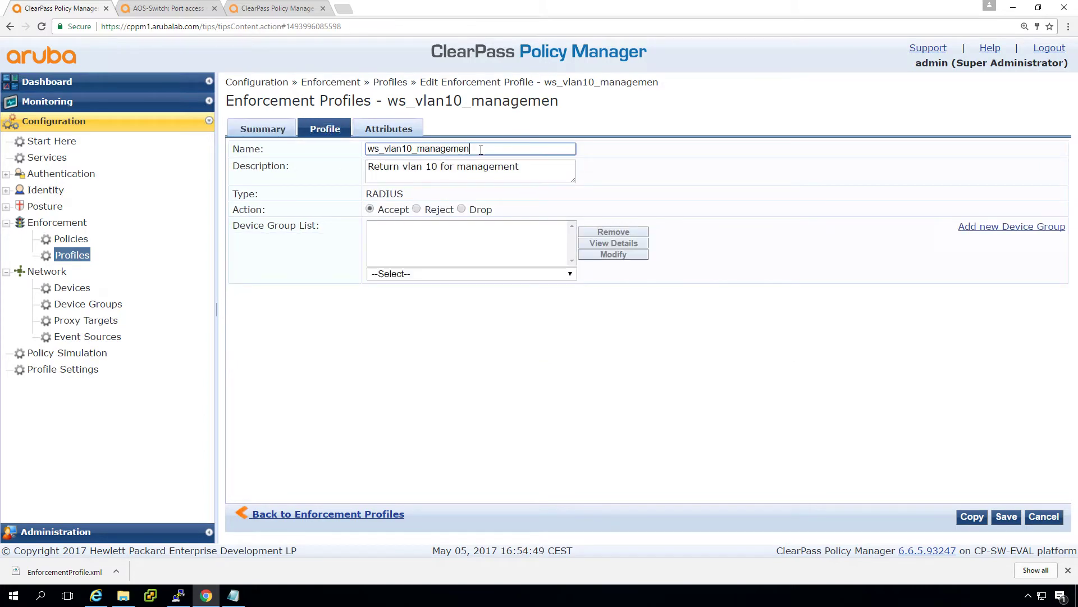
text(t)
click(1006, 517)
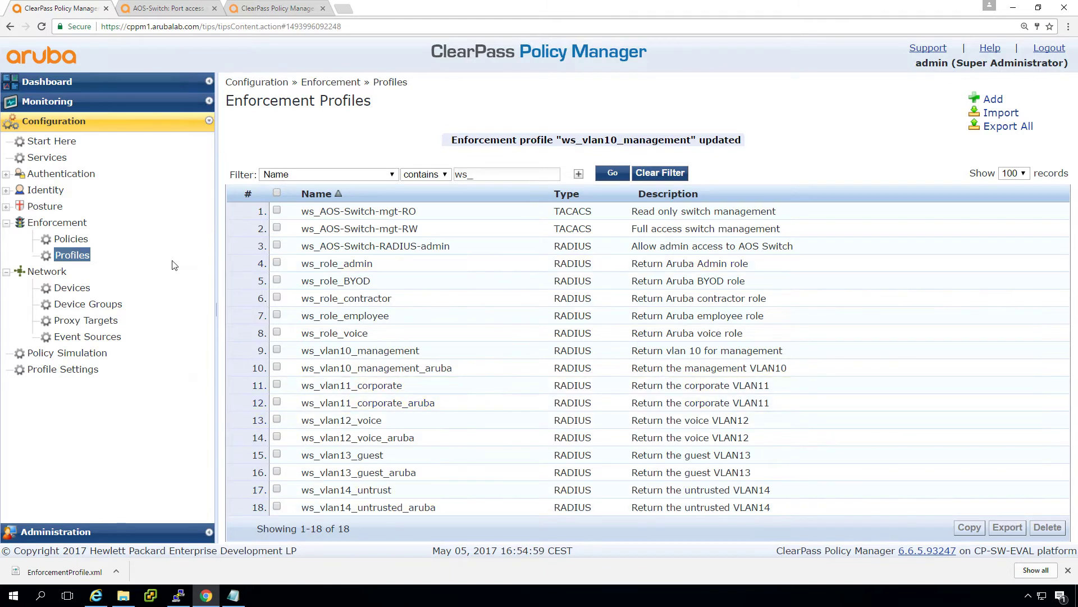
- Create enforcement policy ws_ArubaOS-Switch-MACAUTH, described 'MACAUTH on wired', with [Deny Access Profile] as default
click(58, 239)
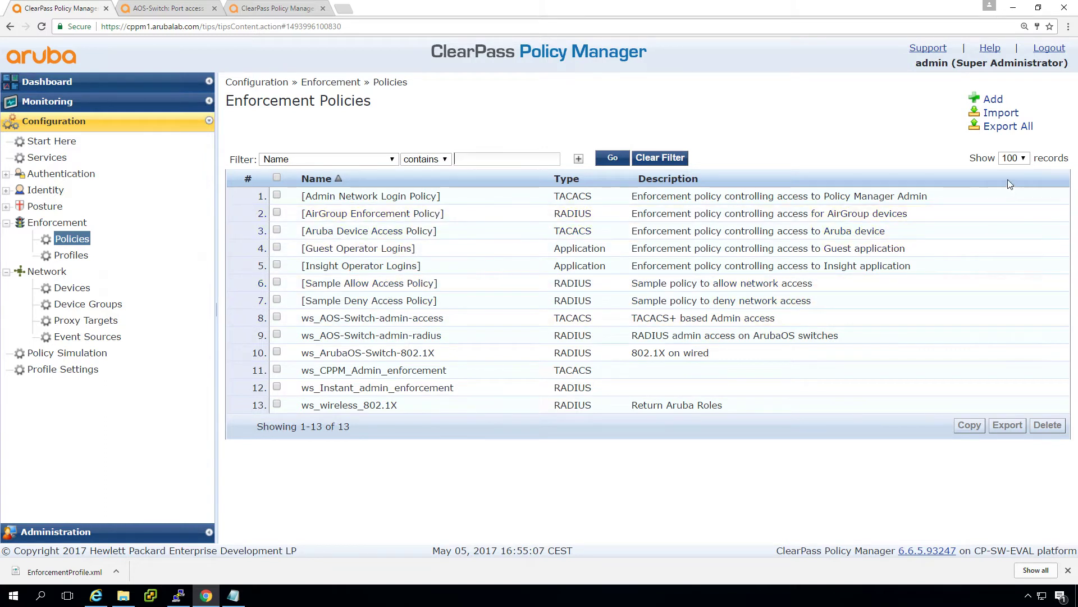
click(994, 99)
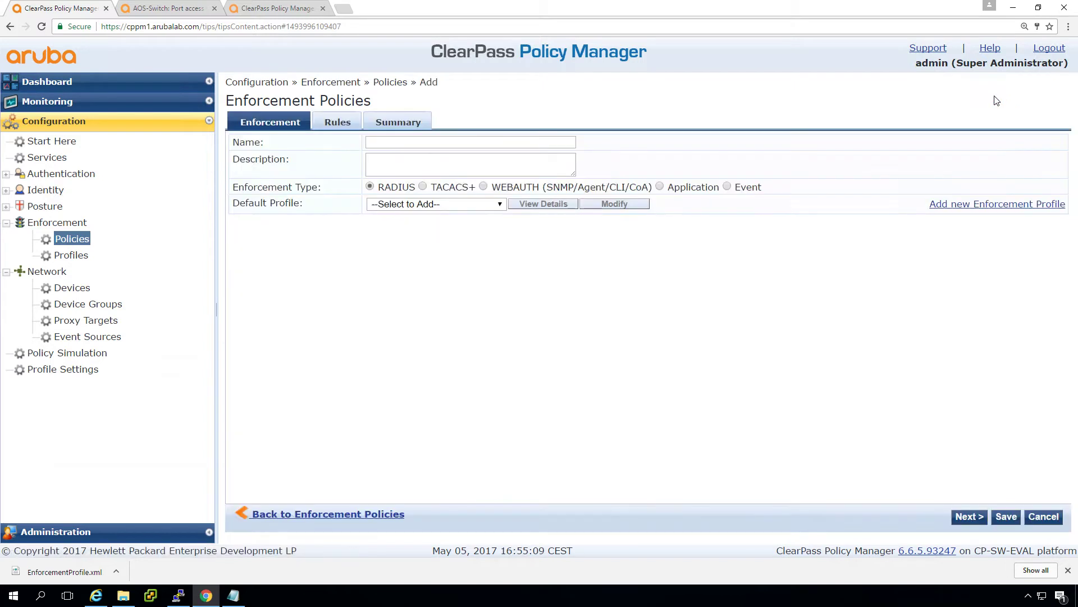
click(535, 144)
text(ws_)
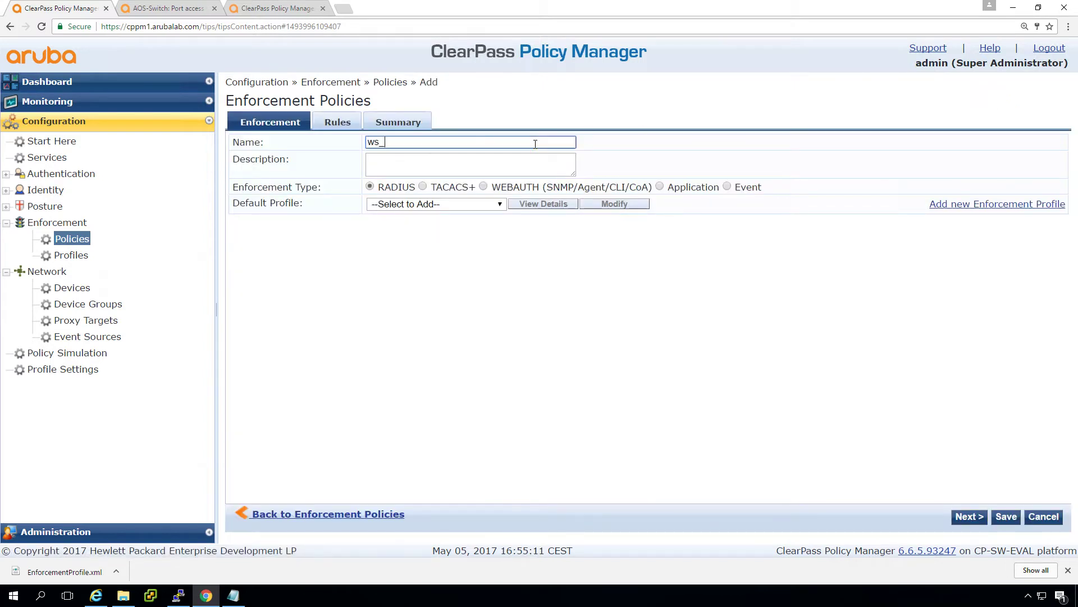
text(ArubaOS-Switch-MACAUT)
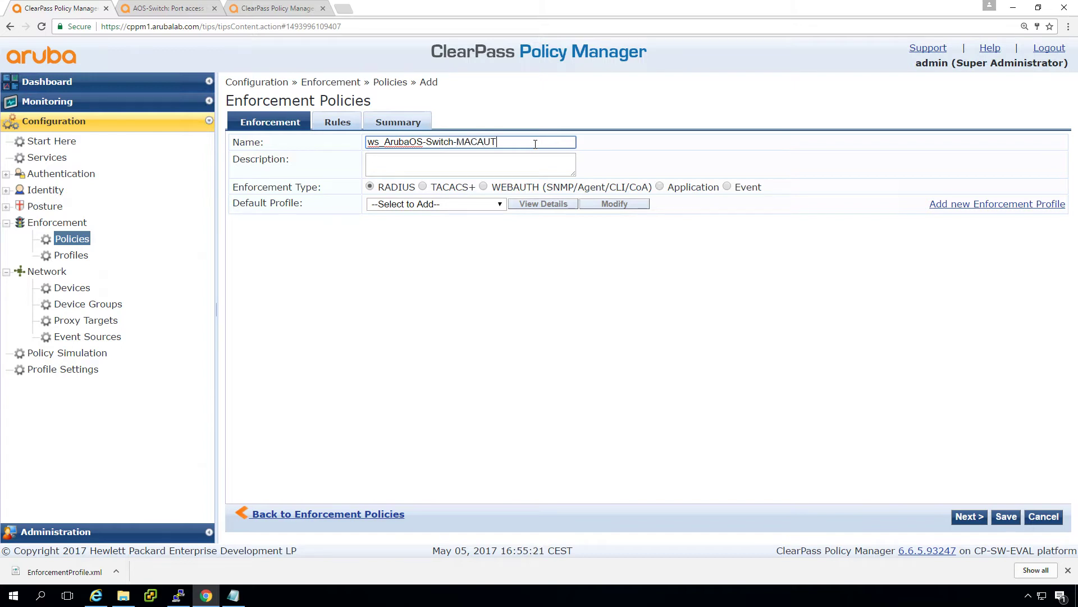
text(H)
key(Tab)
text(MAC)
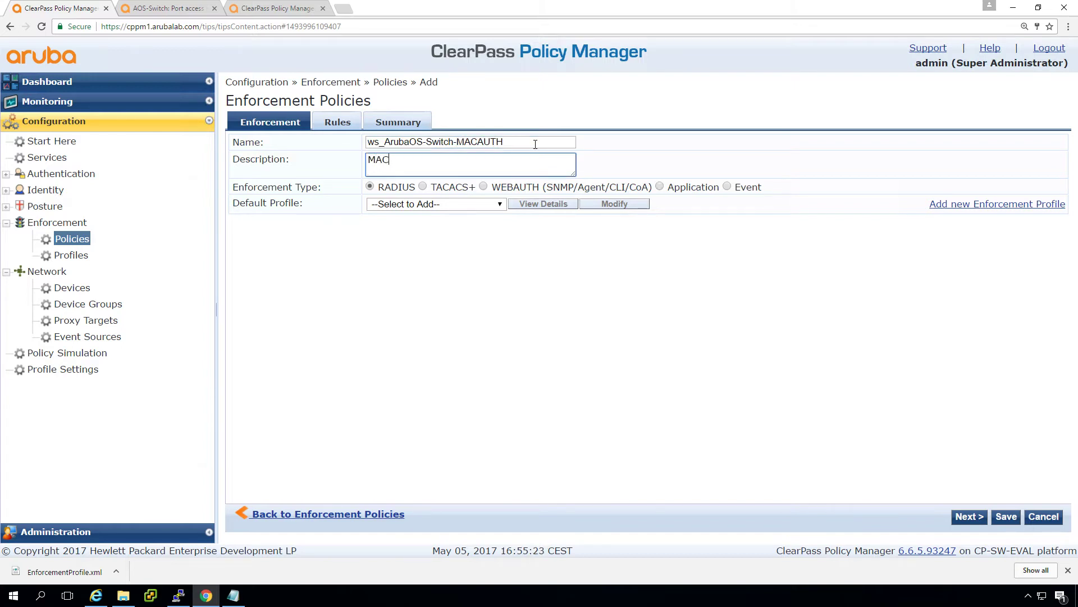
text(AUTH on wired)
click(460, 206)
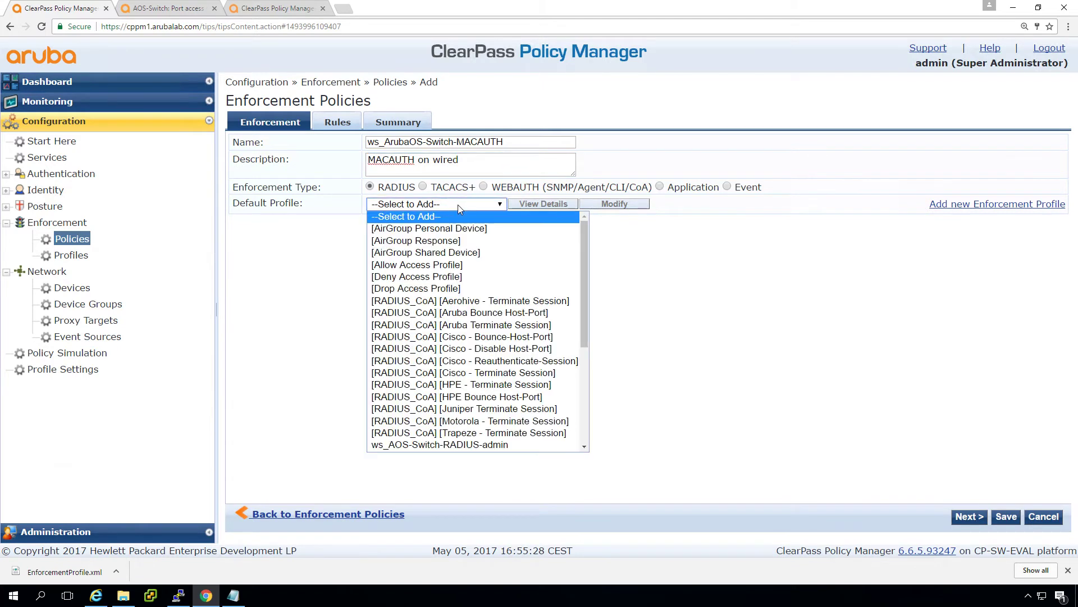
click(446, 278)
- Start a rule with the condition Endpoints Repository Category EQUALS VoIP Phone
click(336, 121)
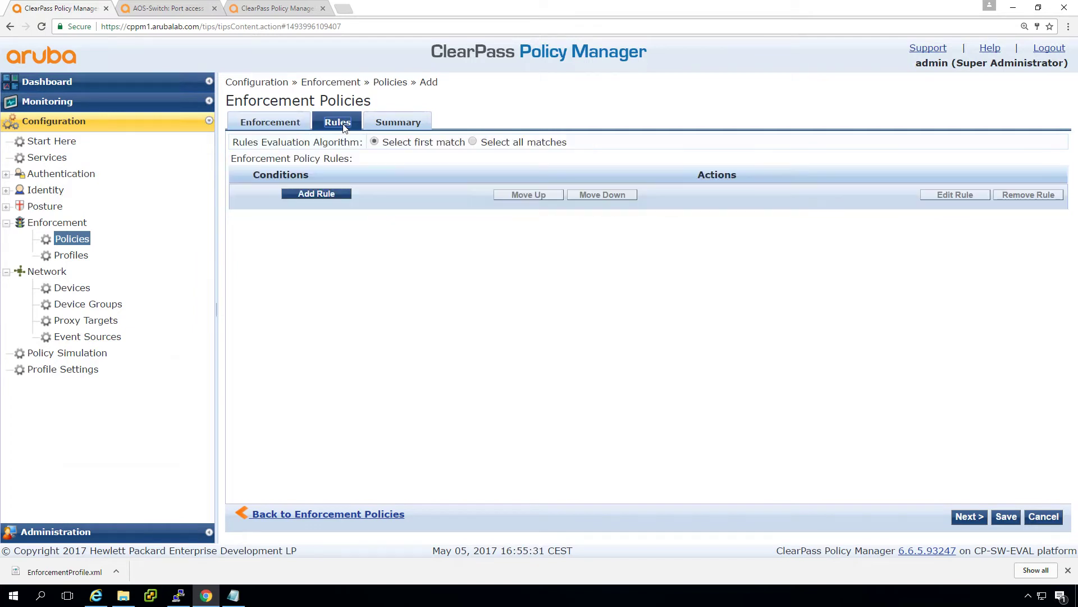
click(327, 197)
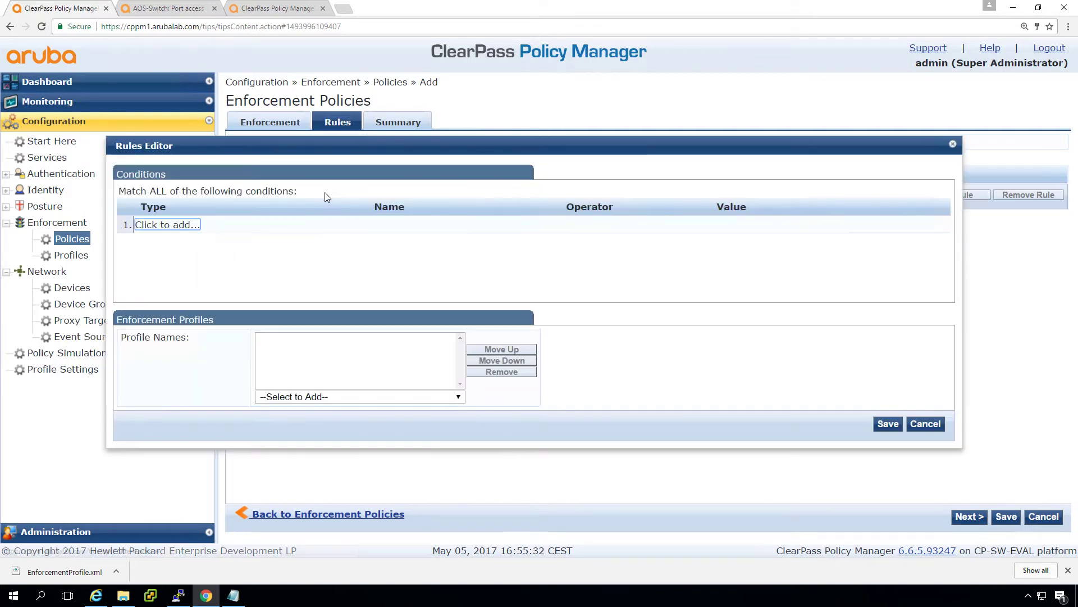
click(171, 224)
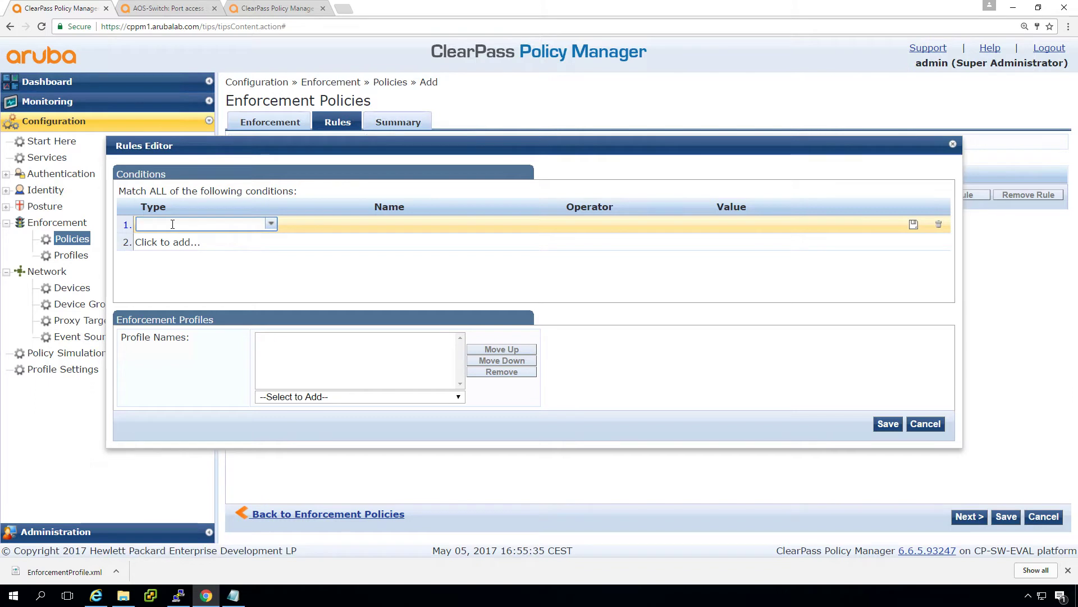
click(272, 224)
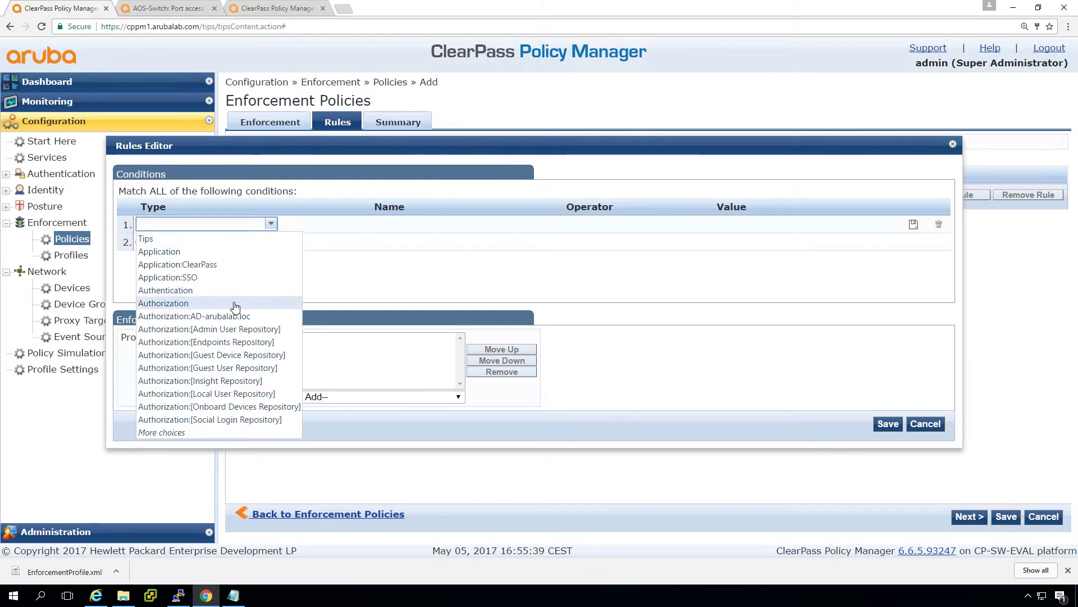
click(223, 344)
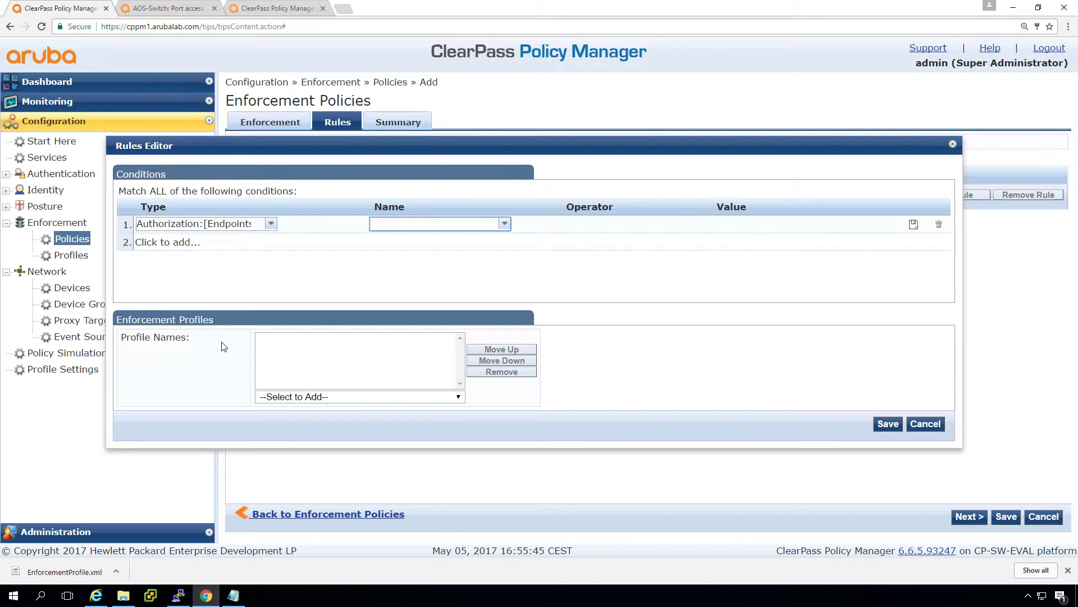
key(Down)
key(Down)
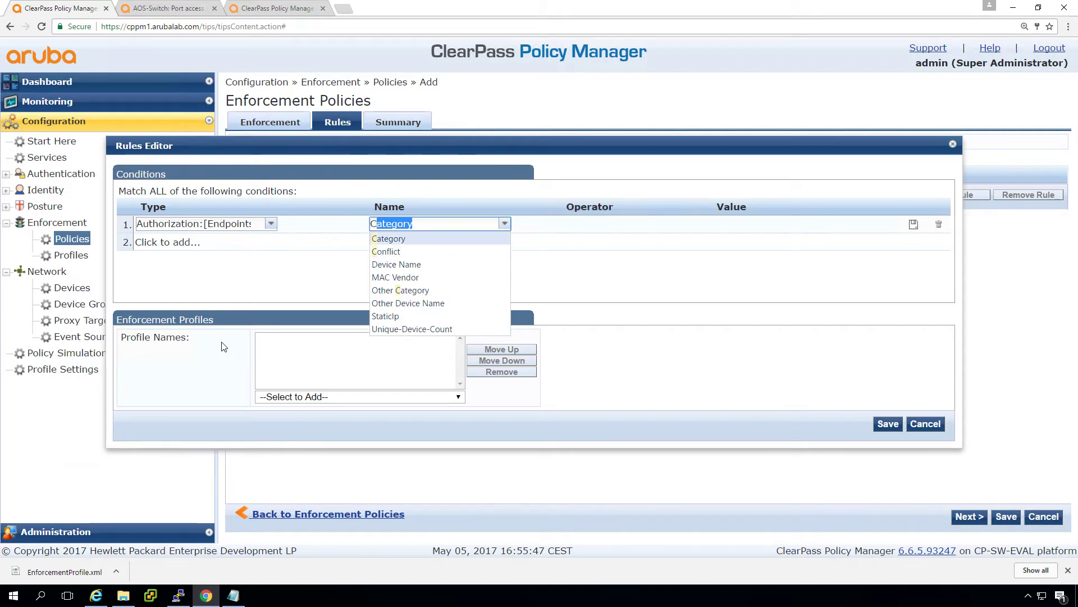
key(Return)
key(Down)
key(Return)
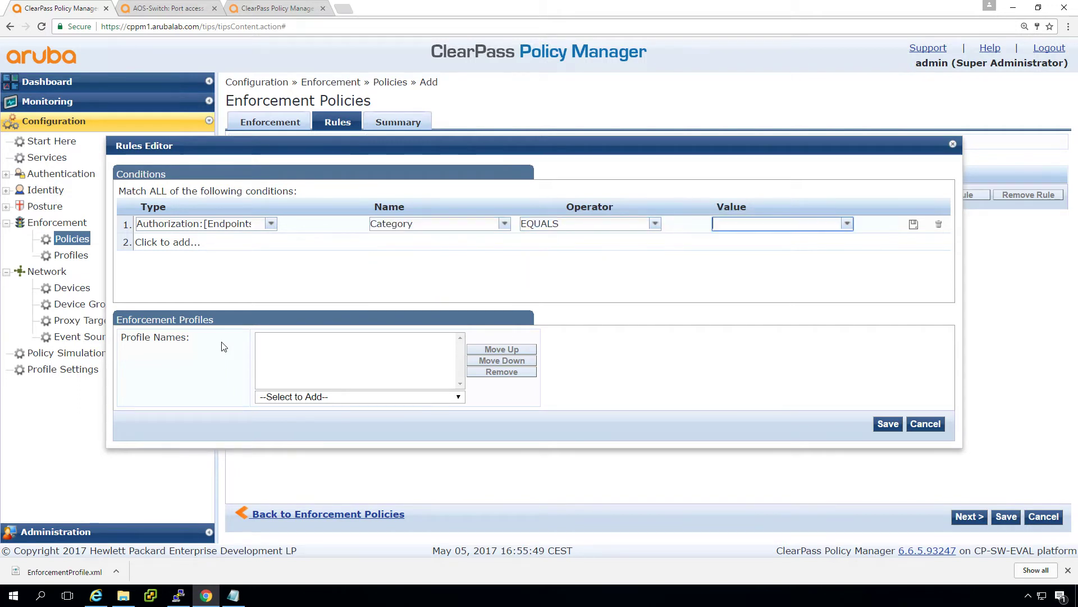
text(voi)
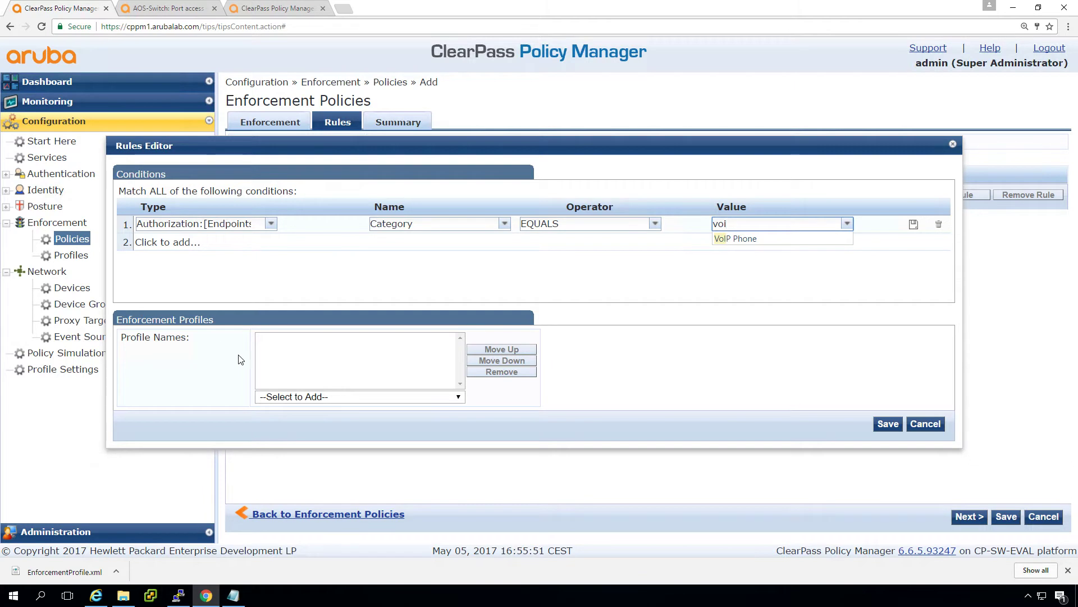
click(740, 239)
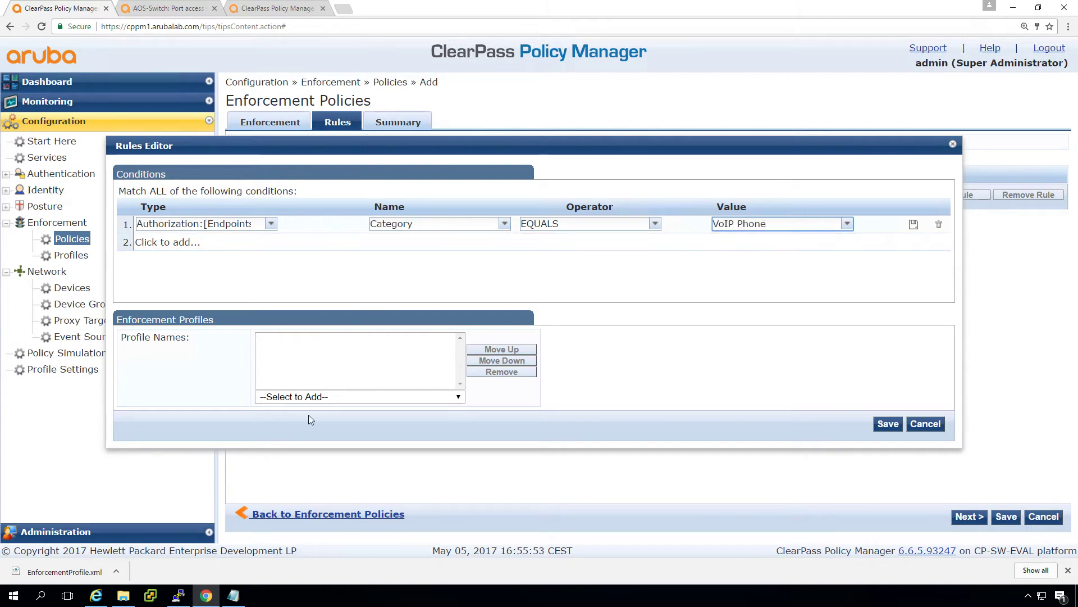
- Assign the [RADIUS] ws_vlan12_voice profile to the rule and save it
click(331, 397)
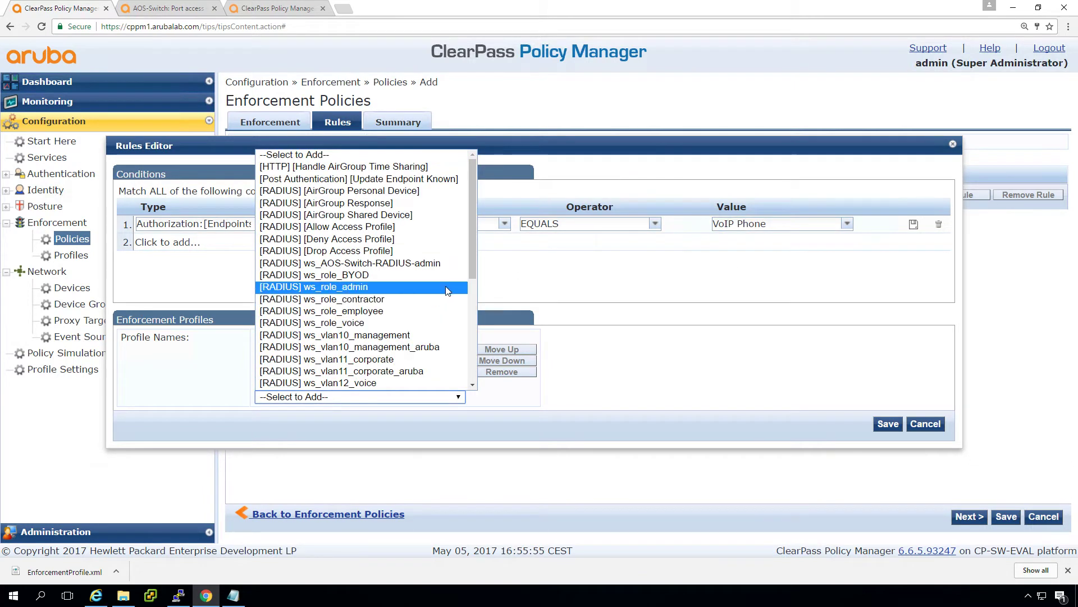
click(345, 382)
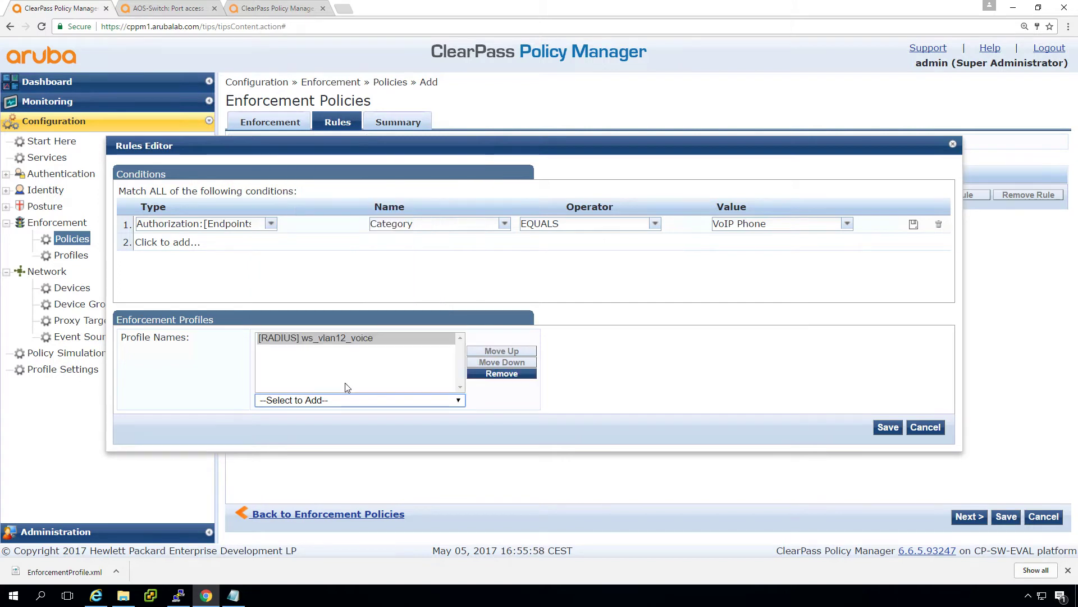
click(890, 429)
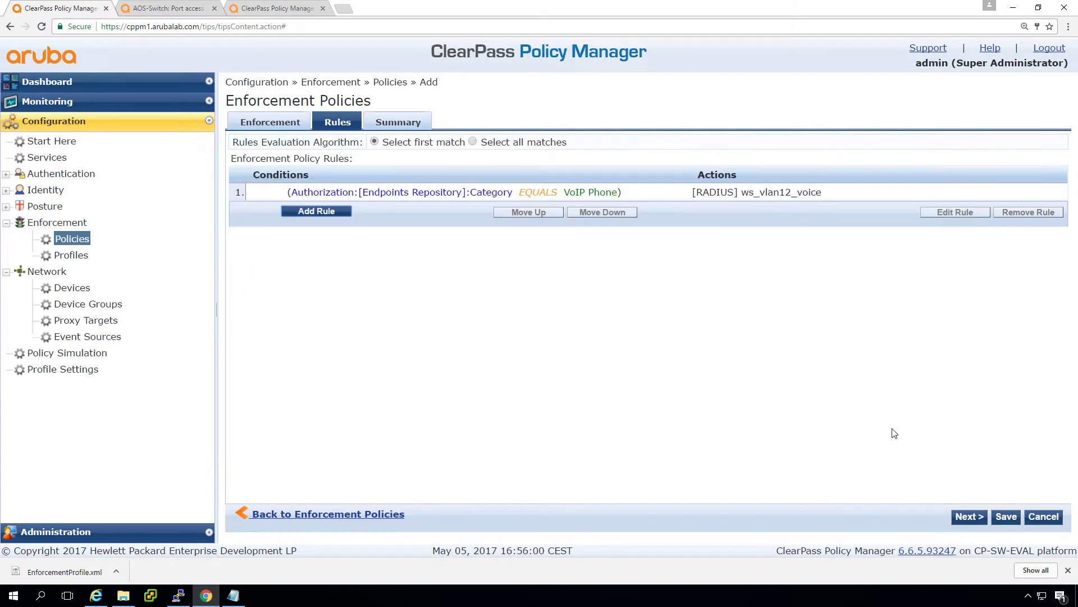
- Start a second rule with the condition Tips Role EQUALS [User Authenticated]
click(313, 211)
click(170, 231)
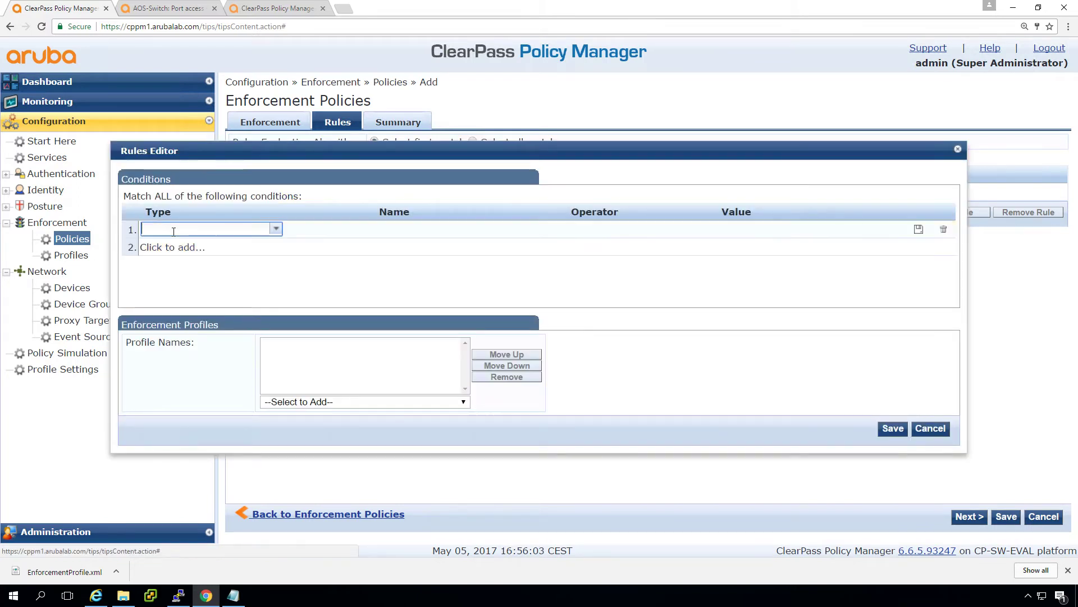
text(tip)
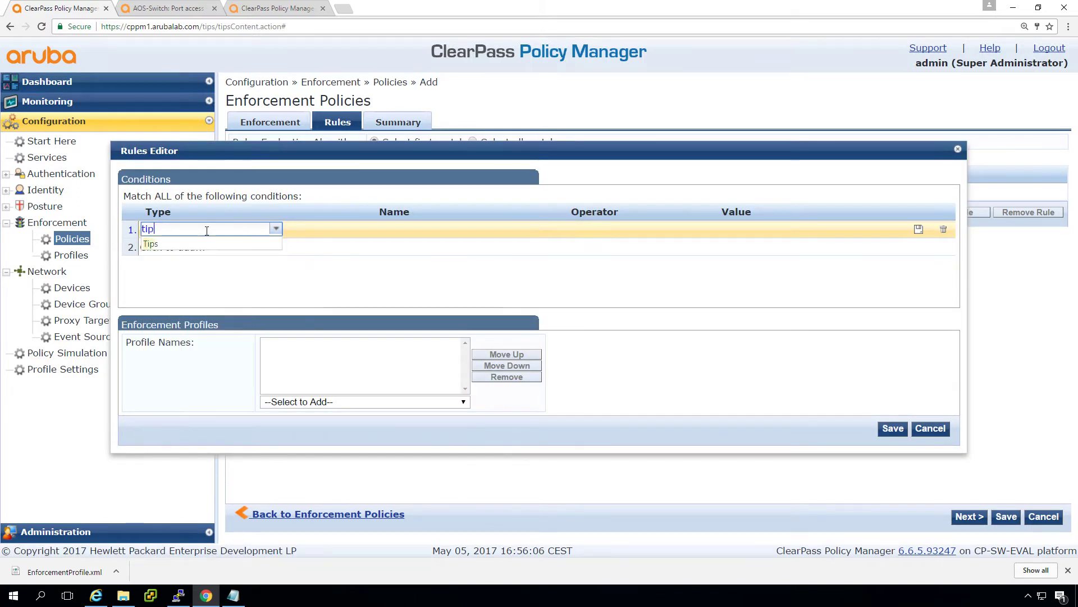
key(Tab)
text(rol)
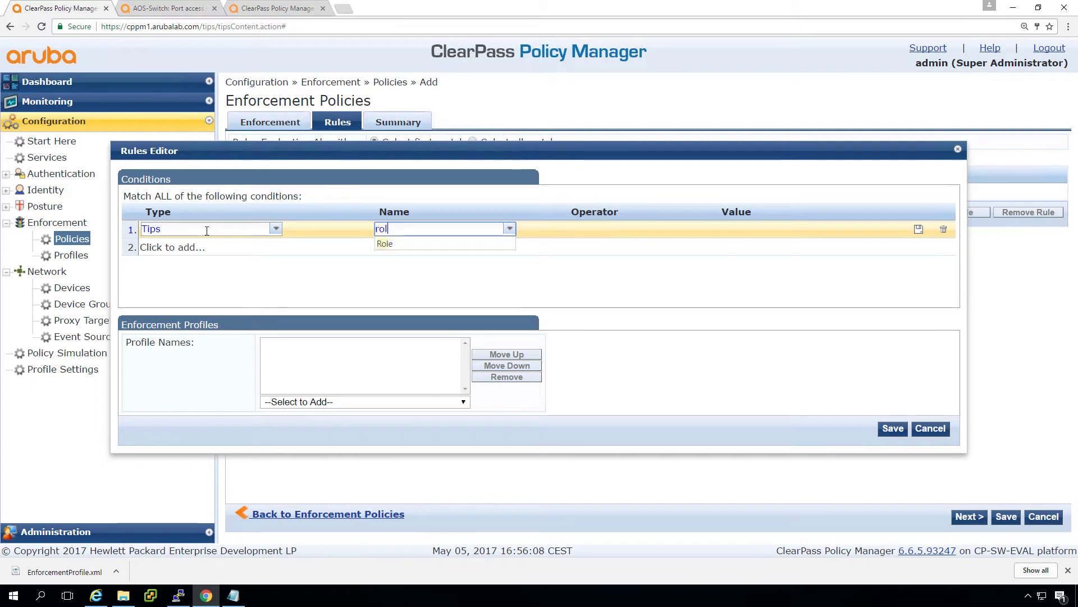
key(Tab)
text(eq)
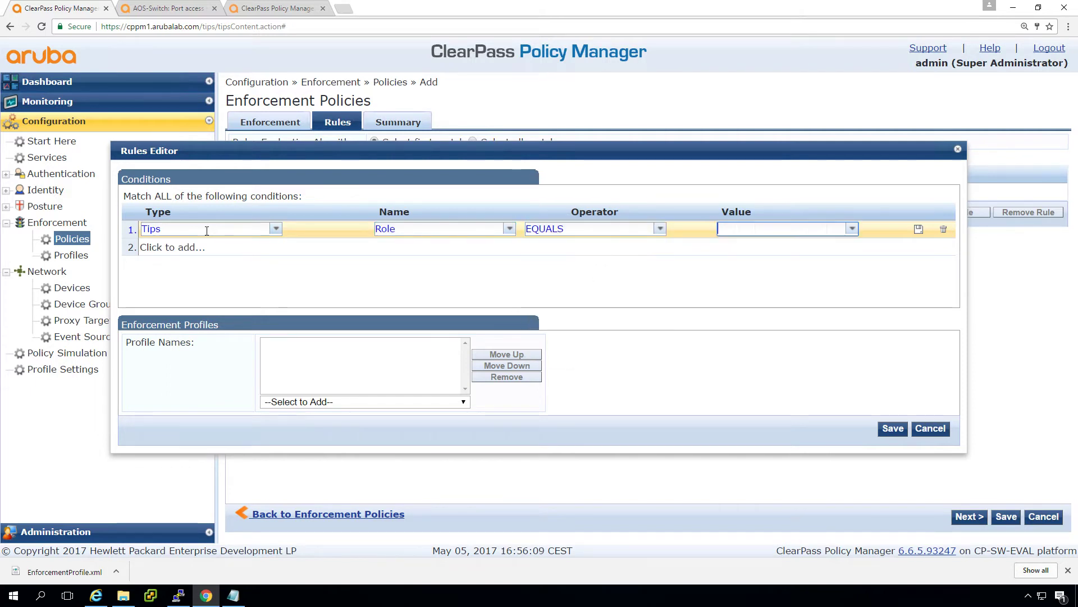
text(auth)
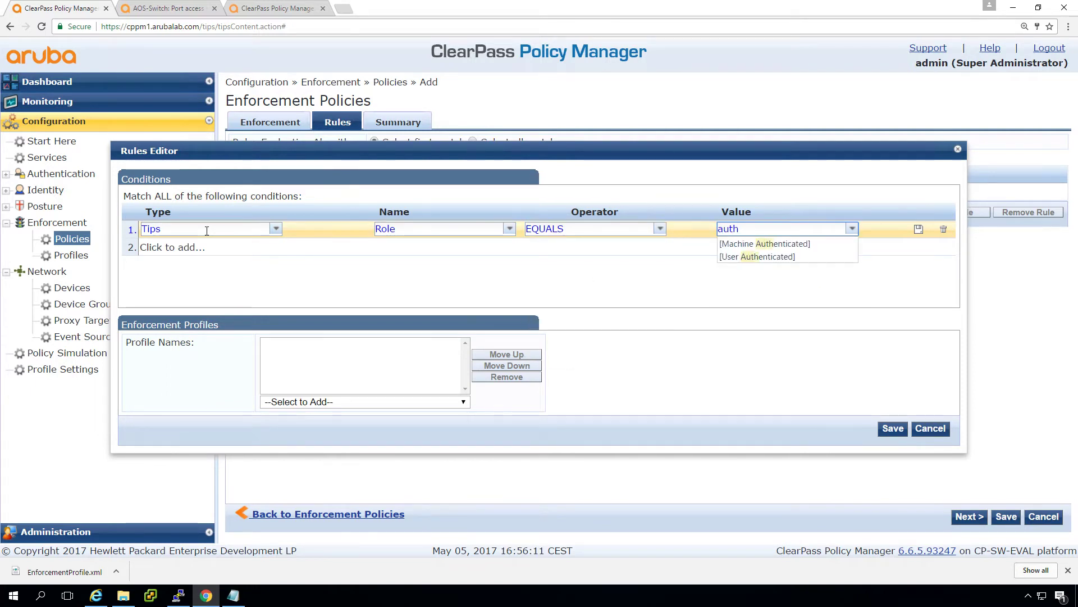
key(Down)
key(Down)
key(Return)
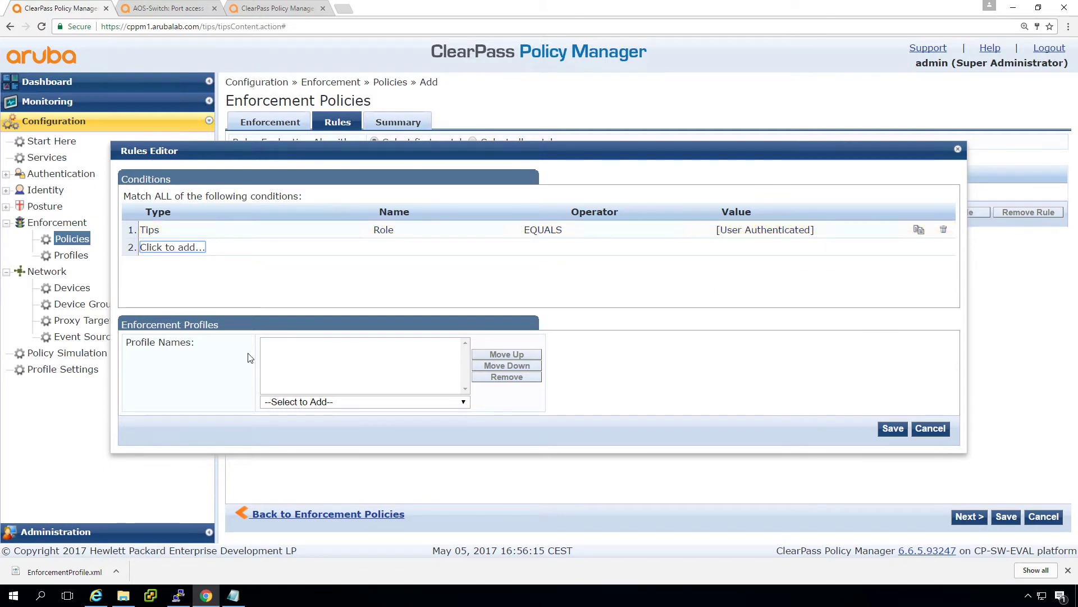
- Assign the [RADIUS] ws_vlan14_untrust profile to this rule and save it
click(288, 402)
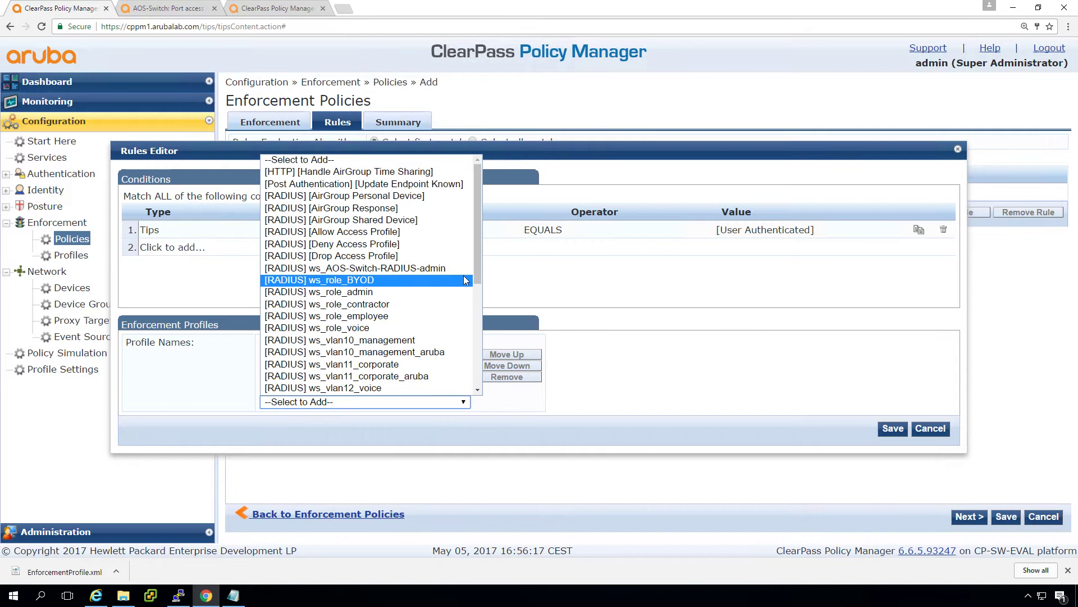
drag(477, 275, 482, 331)
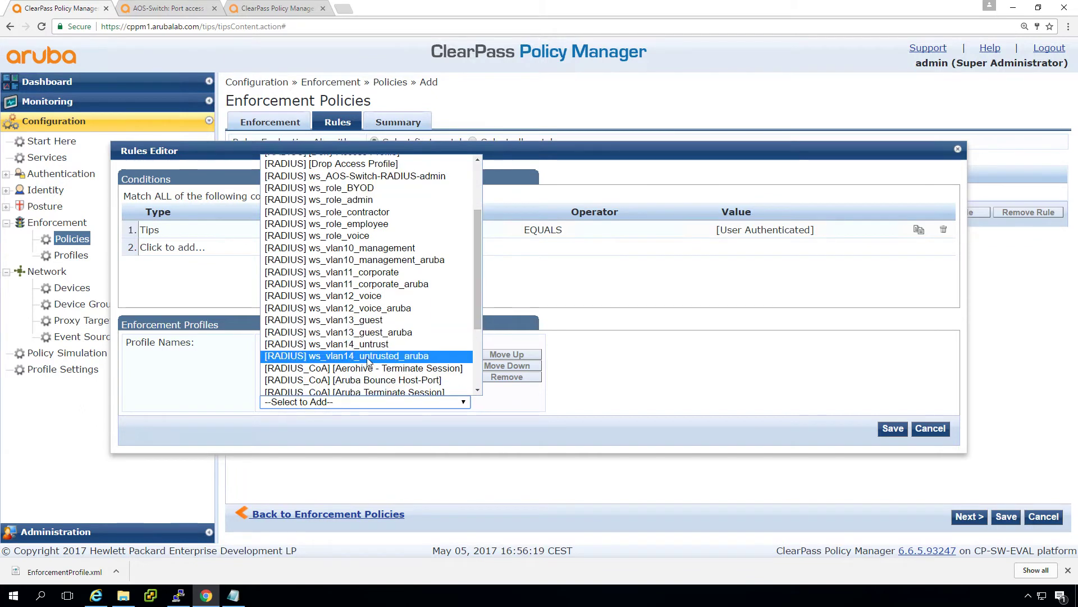
click(355, 342)
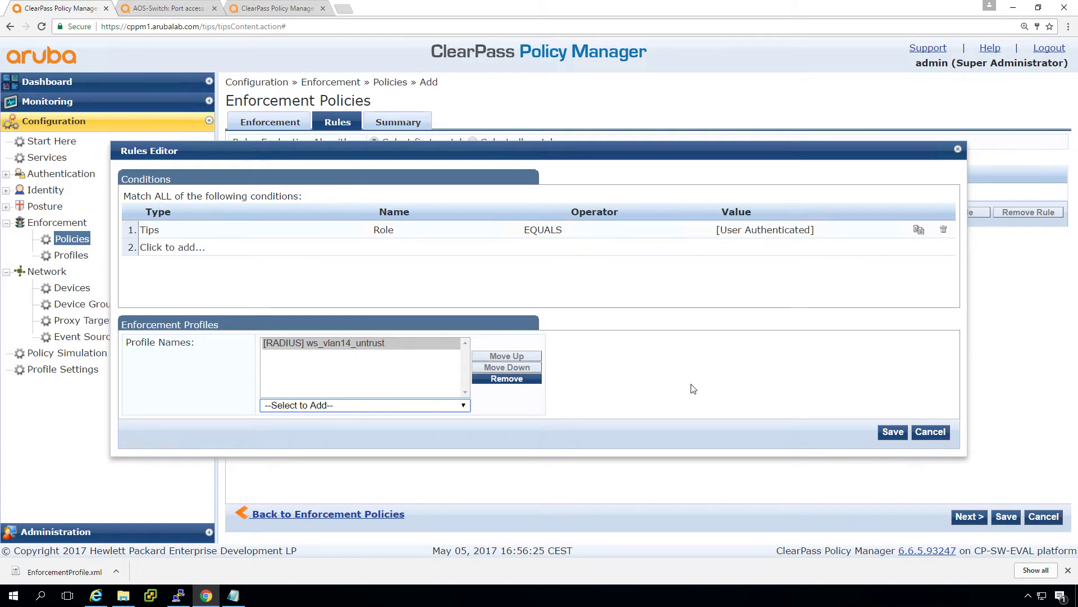
click(893, 432)
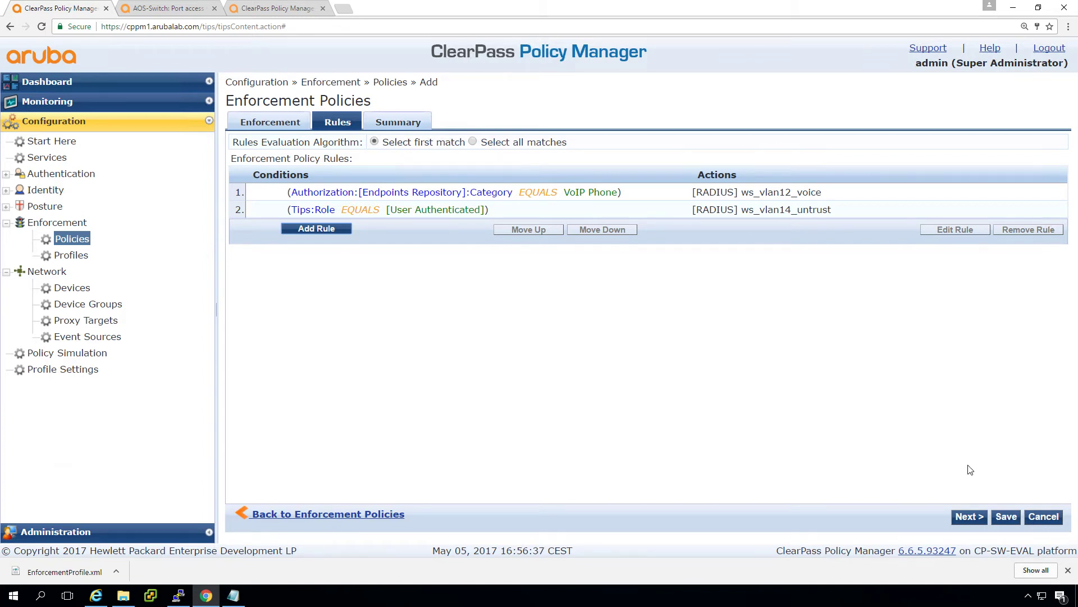
- Save the enforcement policy, then add a MAC Authentication service named ws_ArubaOS-Switch-MAC
click(1006, 517)
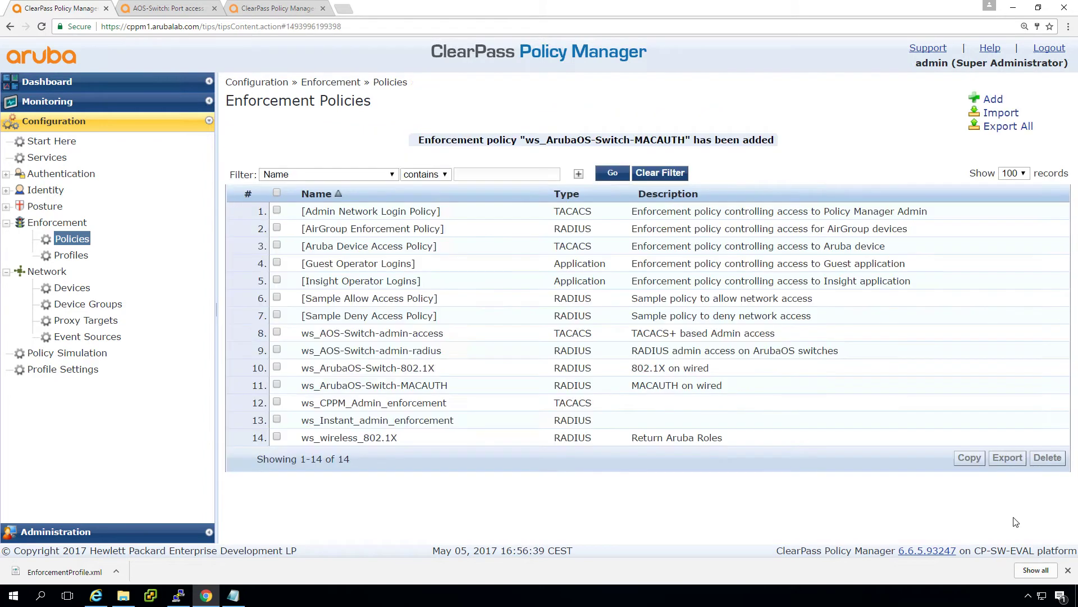
click(50, 159)
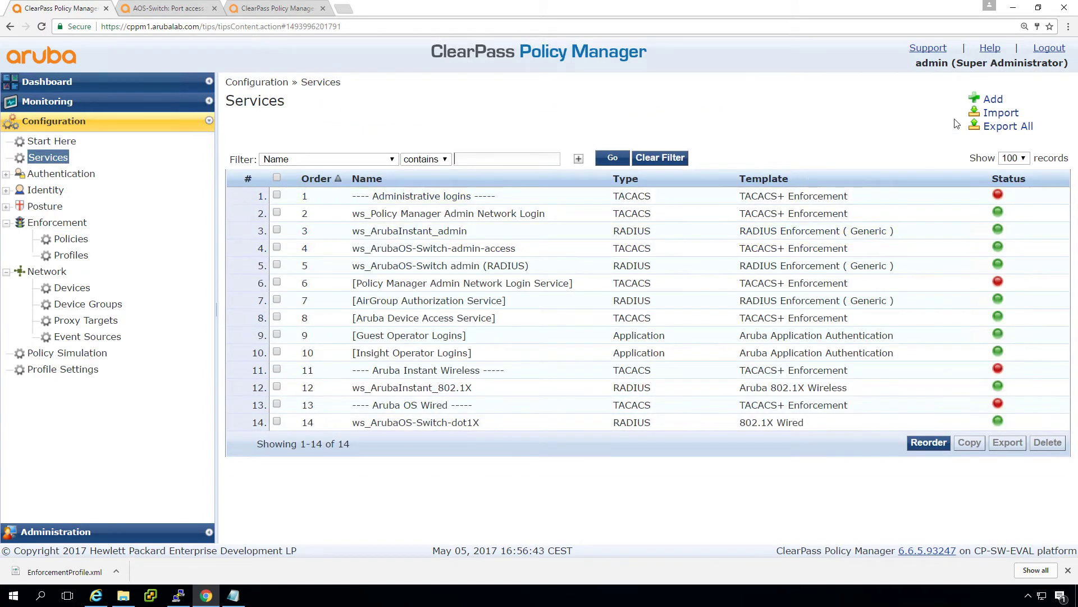
click(992, 99)
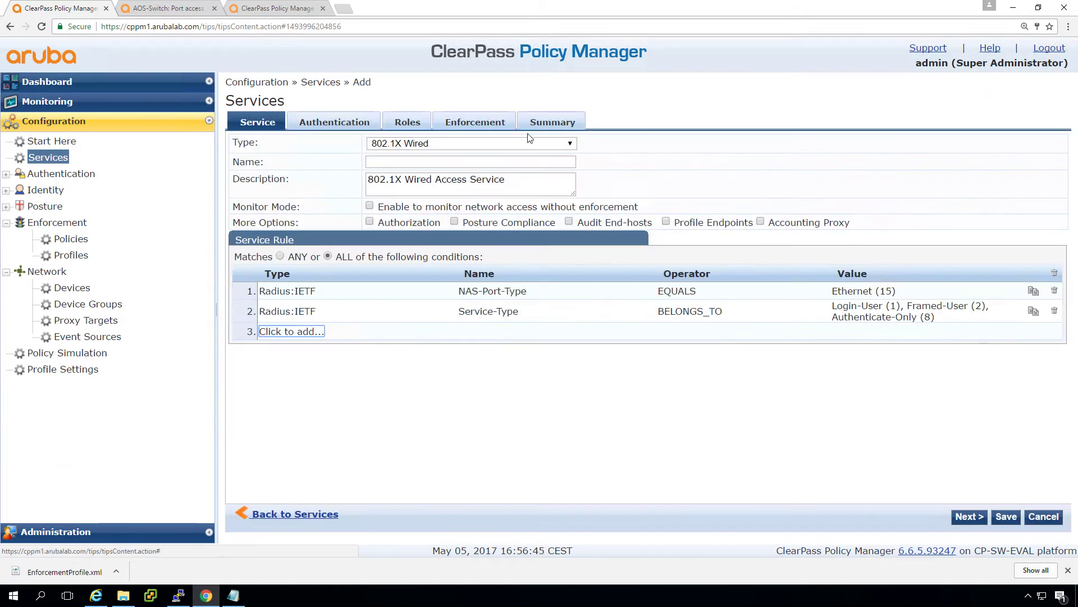
click(521, 142)
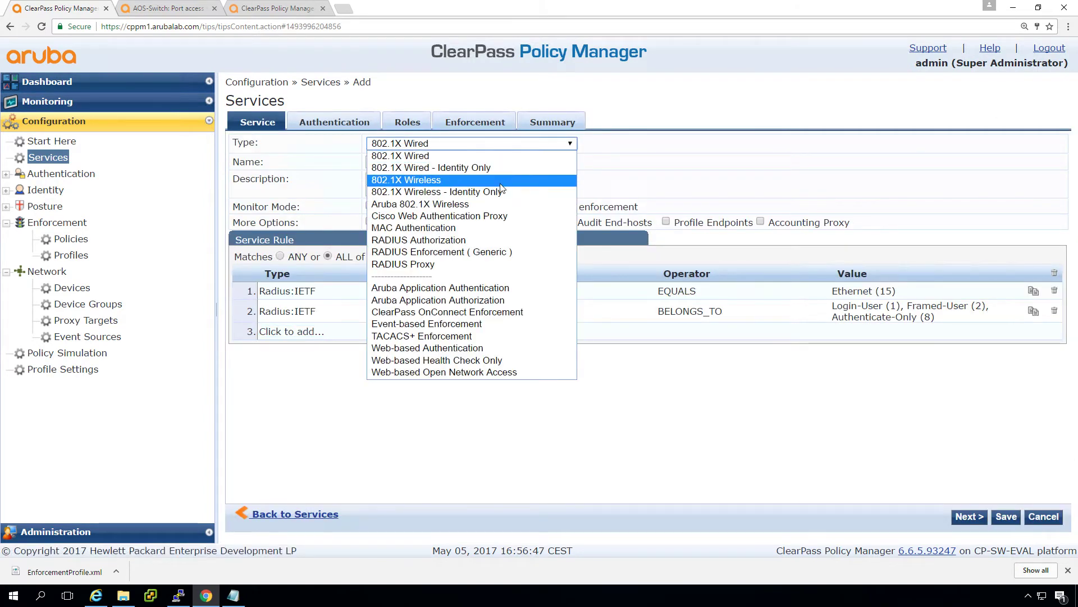
click(475, 227)
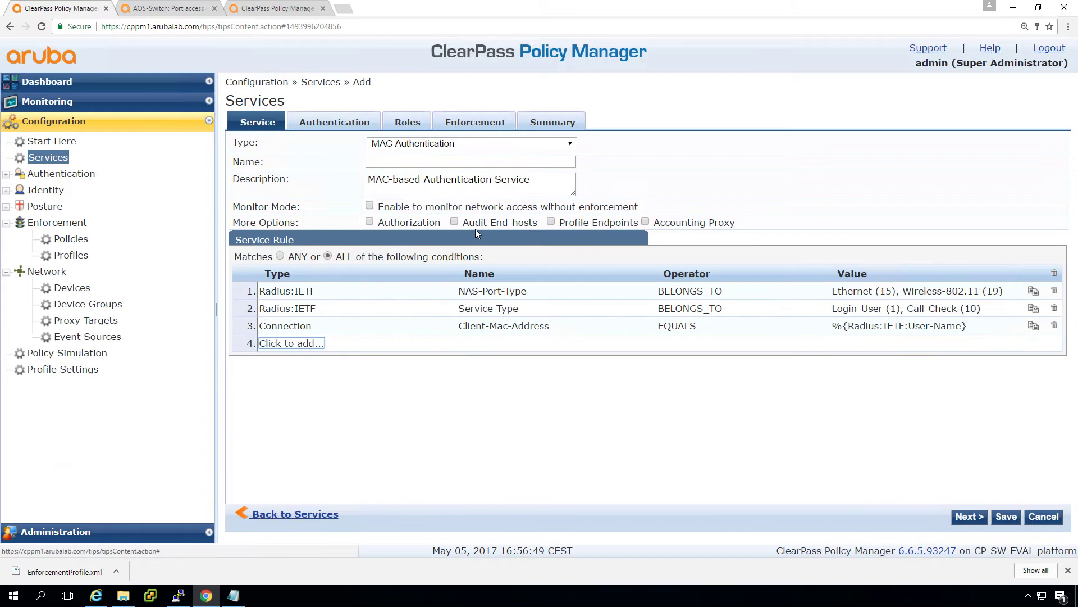
click(427, 162)
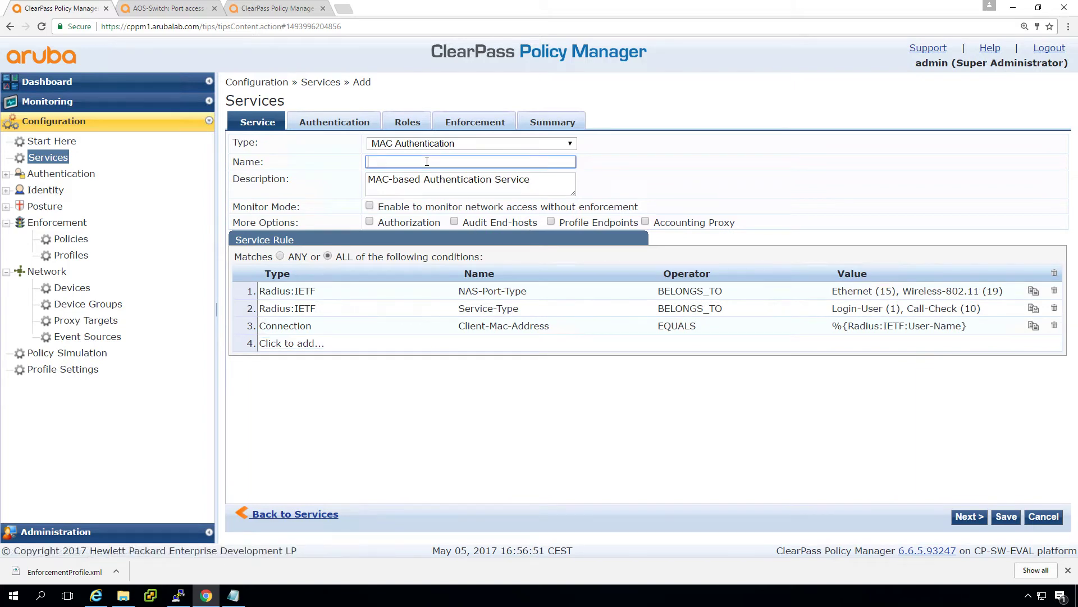
text(ws_ArubaOS-Switch-)
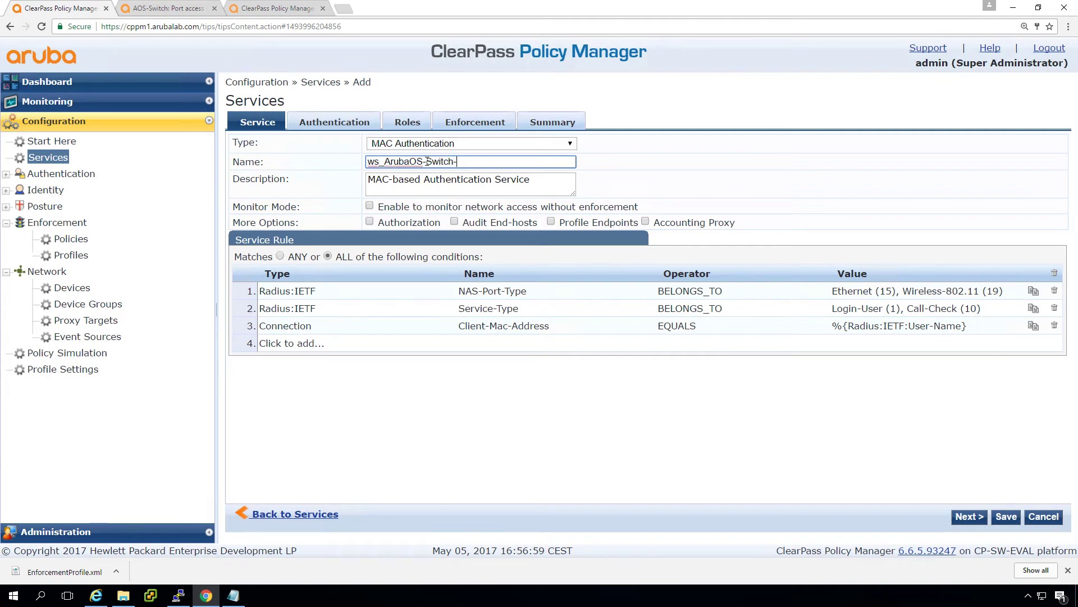
text(MAC)
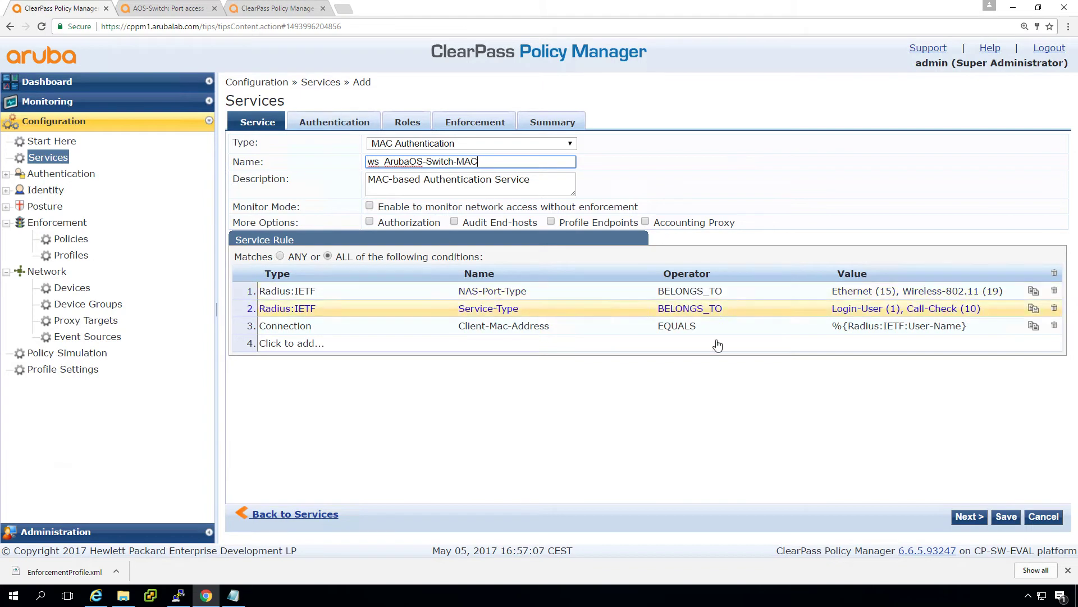
- On the Authentication tab, add [Allow All MAC AUTH] and remove [MAC AUTH]
click(968, 516)
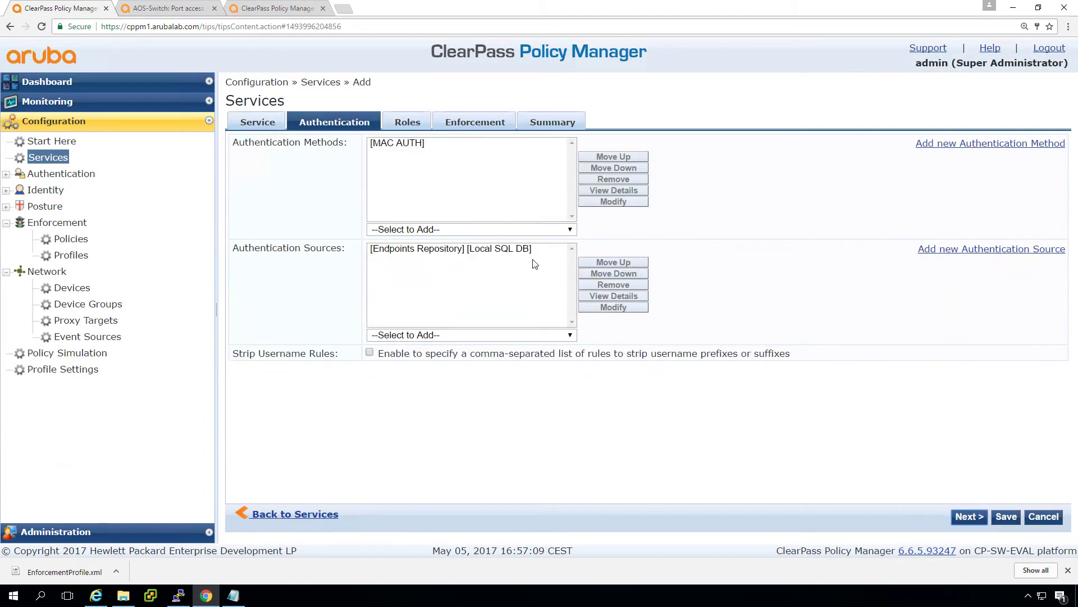
click(401, 143)
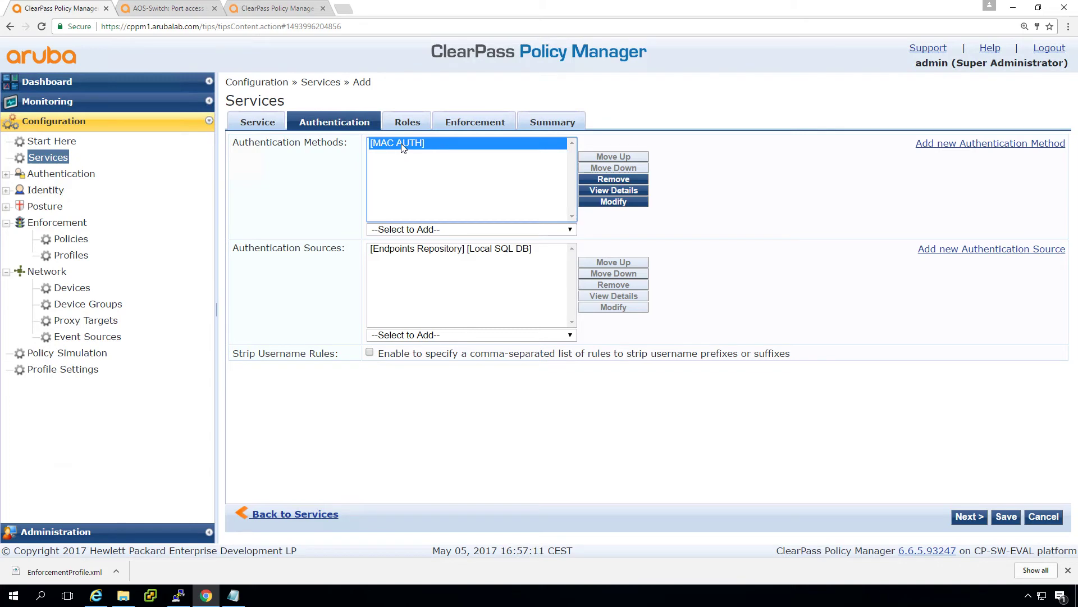
click(436, 230)
click(432, 253)
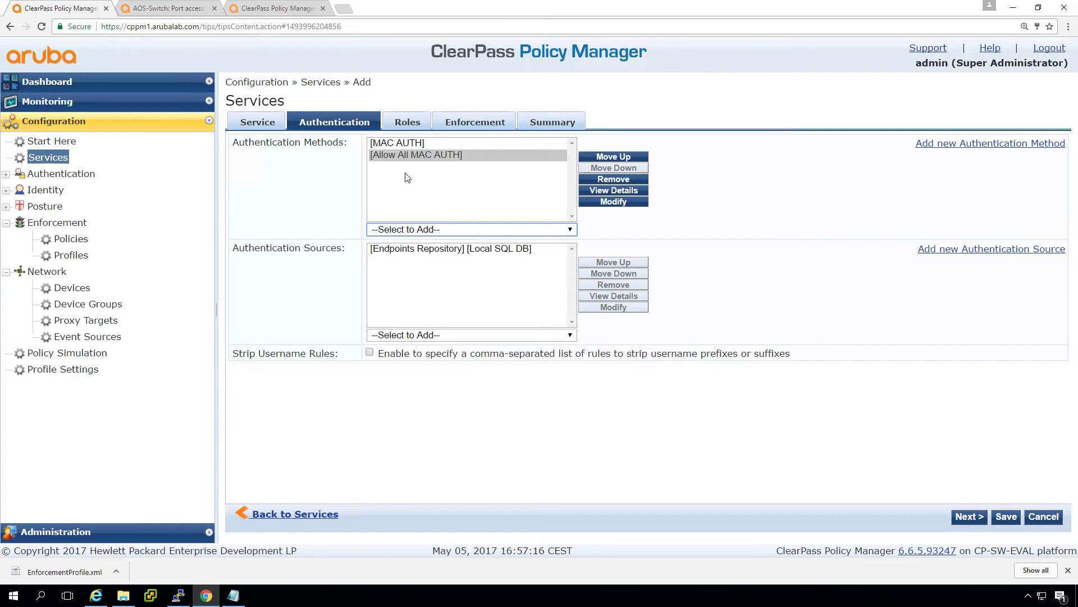
click(400, 143)
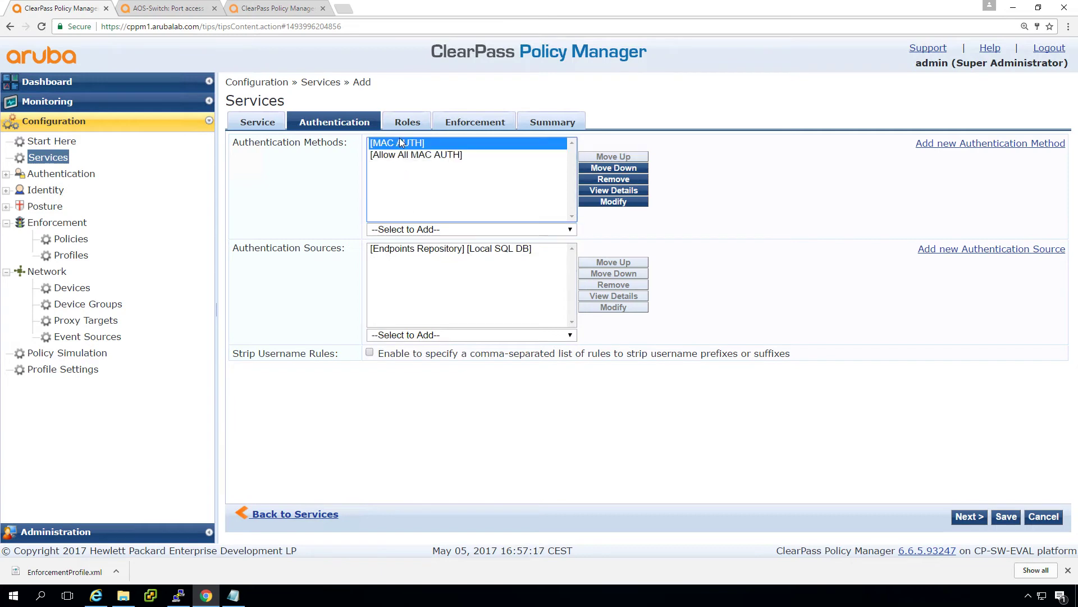
click(606, 180)
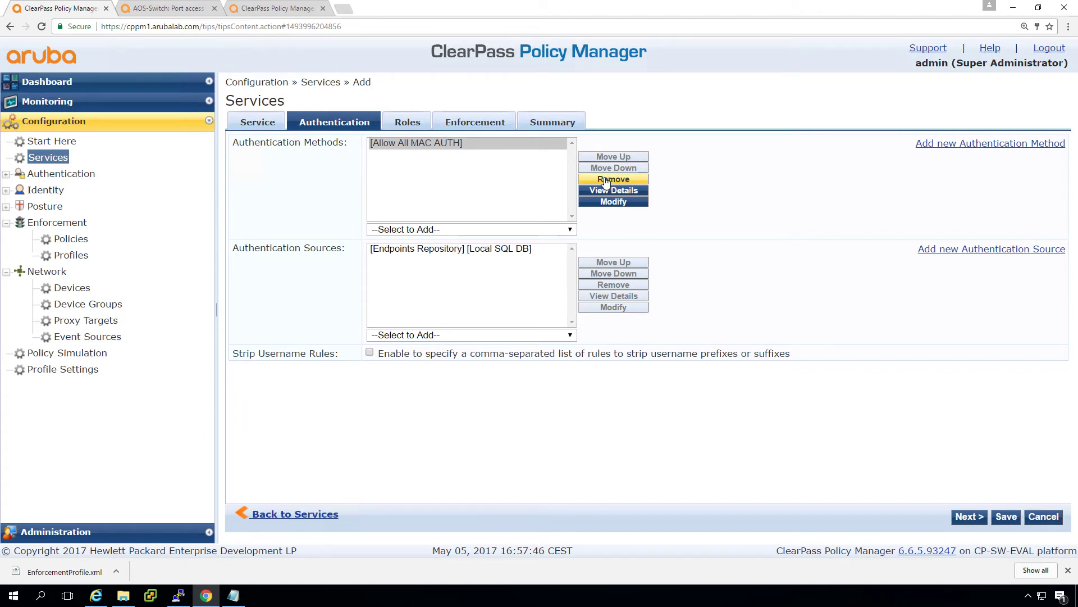
- Set the service's Role Mapping Policy back to --Select-- after briefly choosing ws_Rolemapping
click(409, 123)
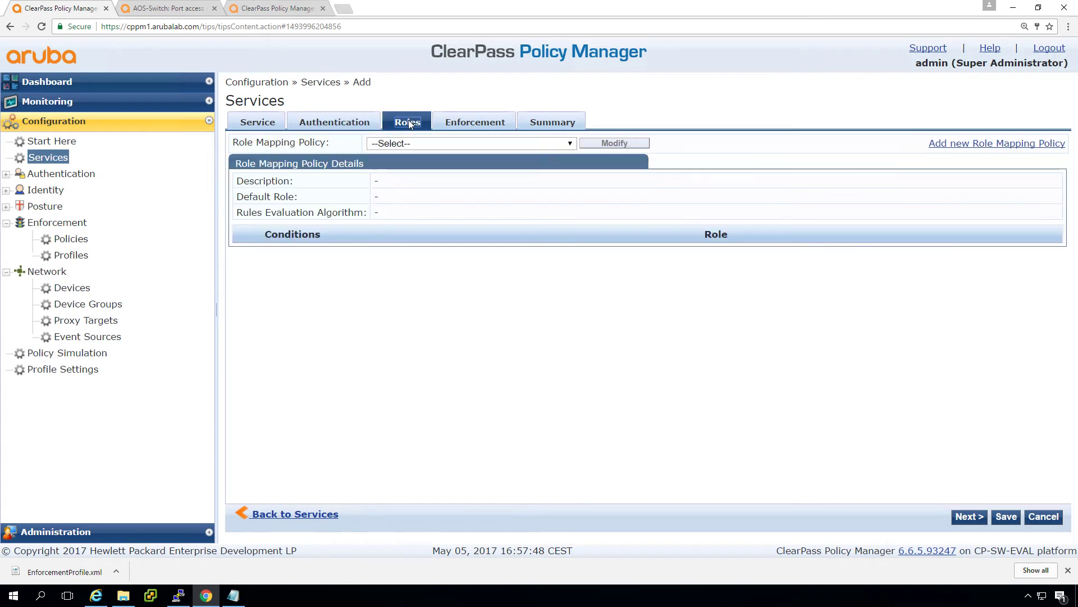
click(430, 141)
click(426, 194)
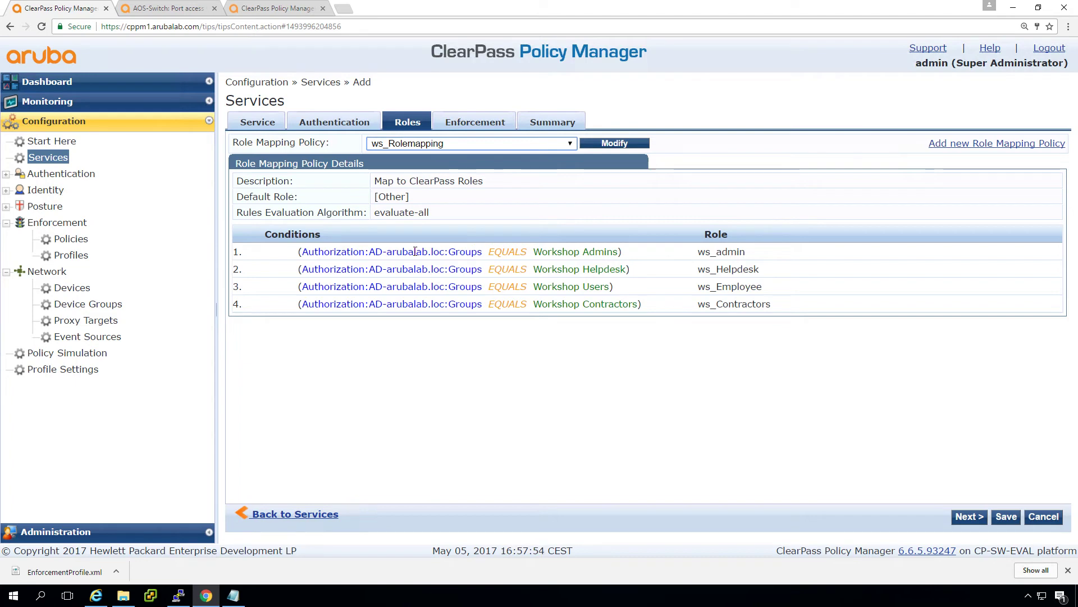
click(408, 145)
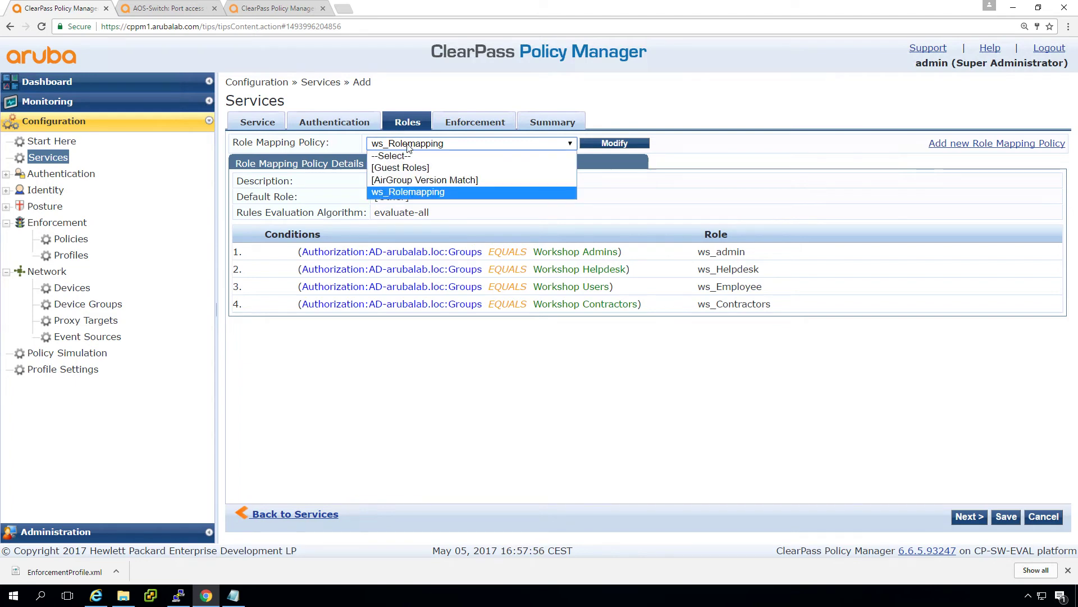
click(403, 156)
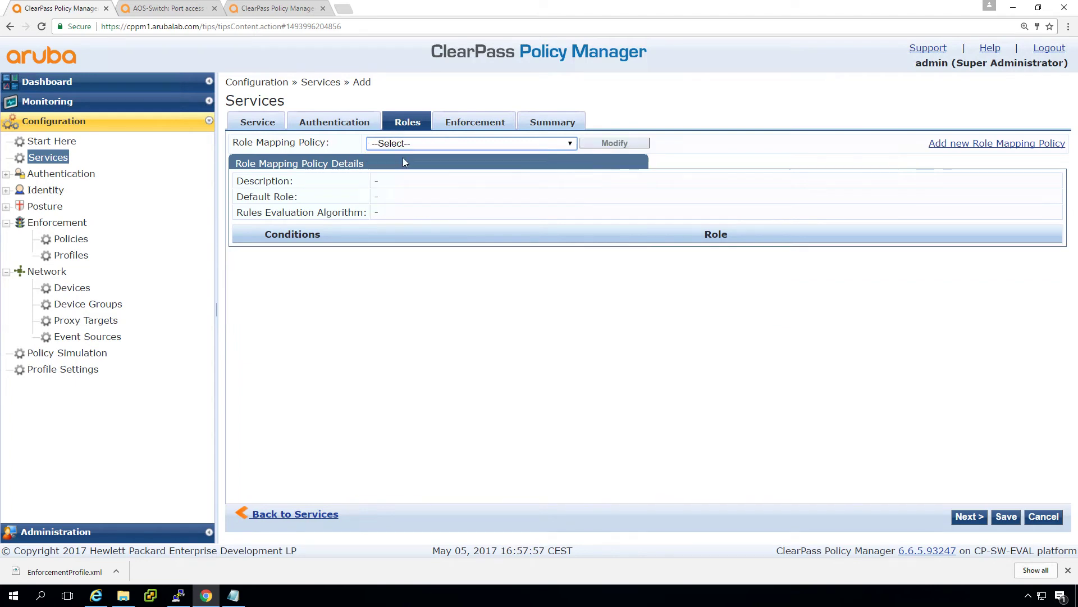
- Choose ws_ArubaOS-Switch-MACAUTH as the service's Enforcement Policy
click(486, 128)
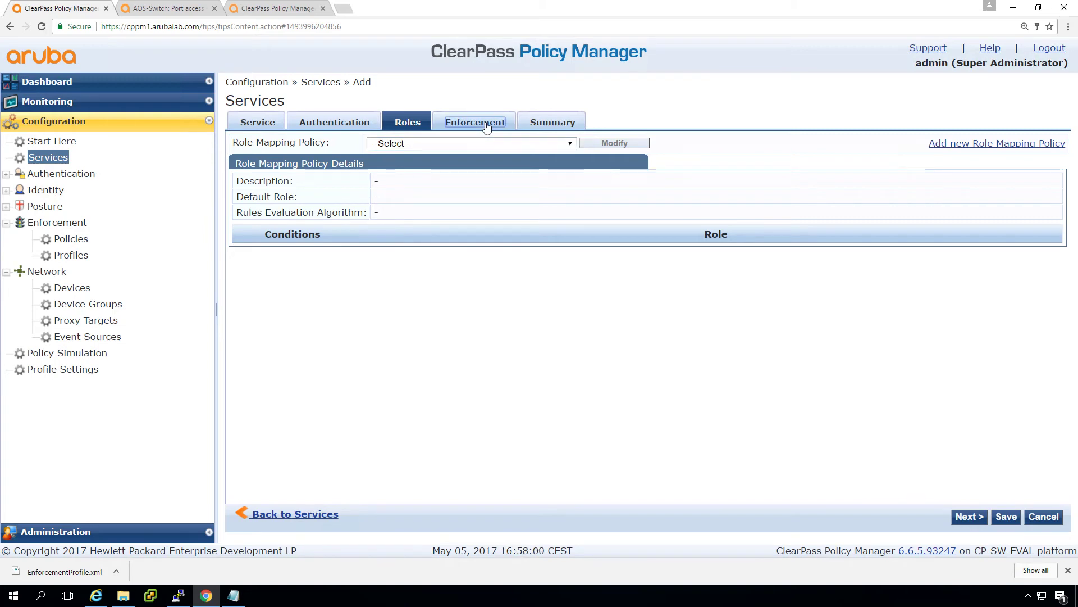
click(476, 161)
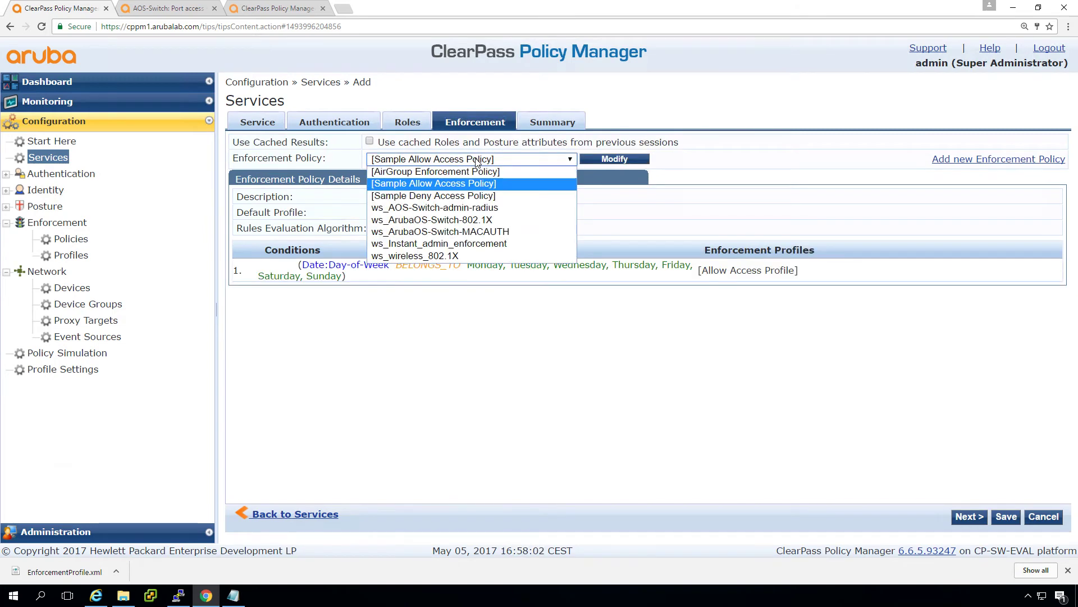
click(454, 231)
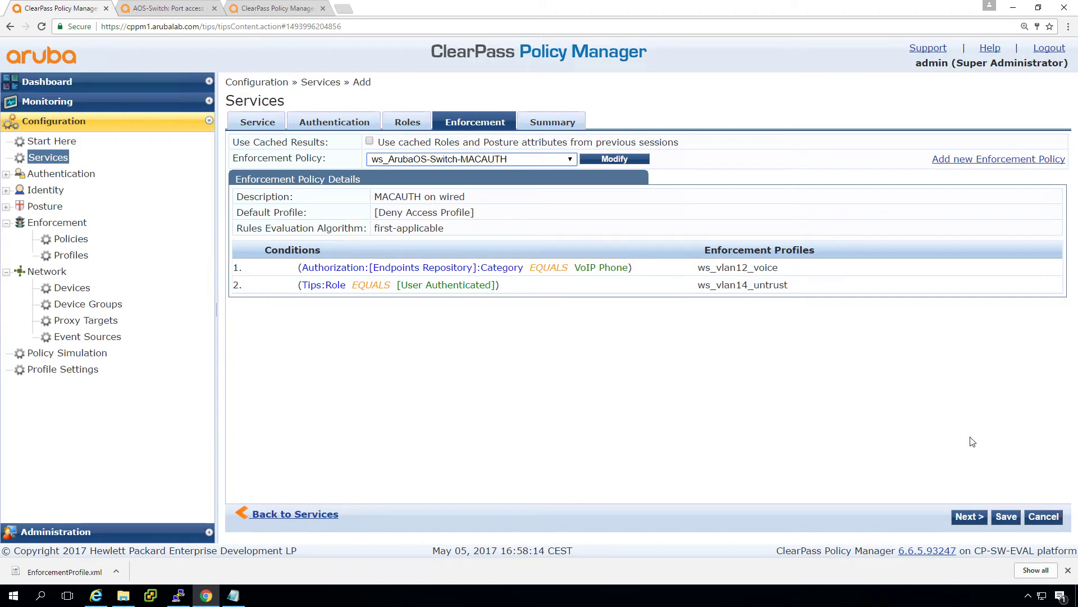
- Save the ws_ArubaOS-Switch-MAC service and go to Monitoring > Live Monitoring > Access Tracker
click(1006, 517)
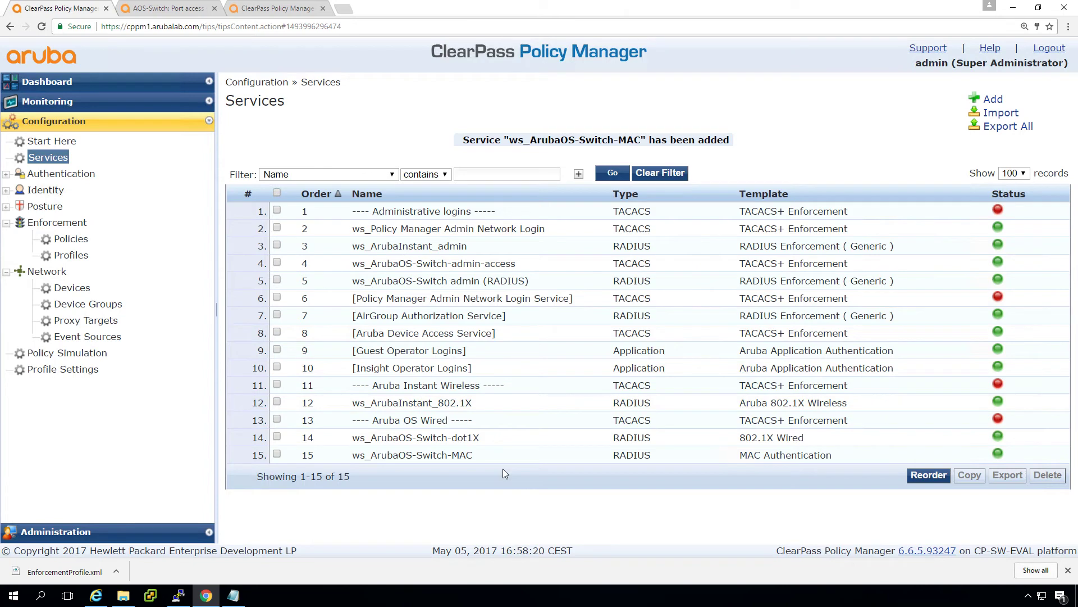
click(47, 101)
click(87, 136)
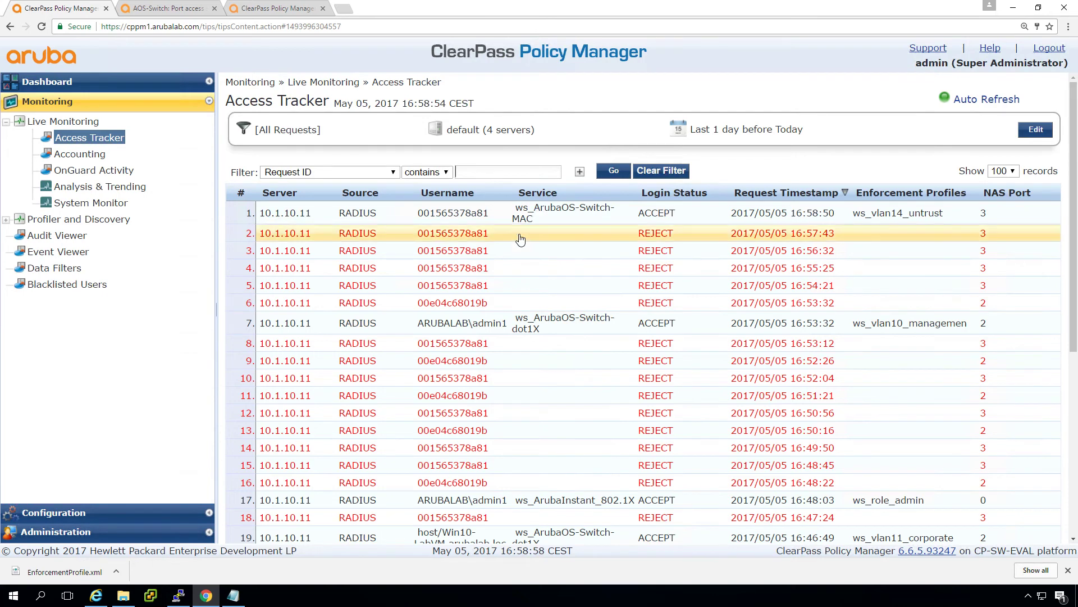
- Open the 16:58:50 ACCEPT request's details and review its RADIUS Request input attributes
click(543, 217)
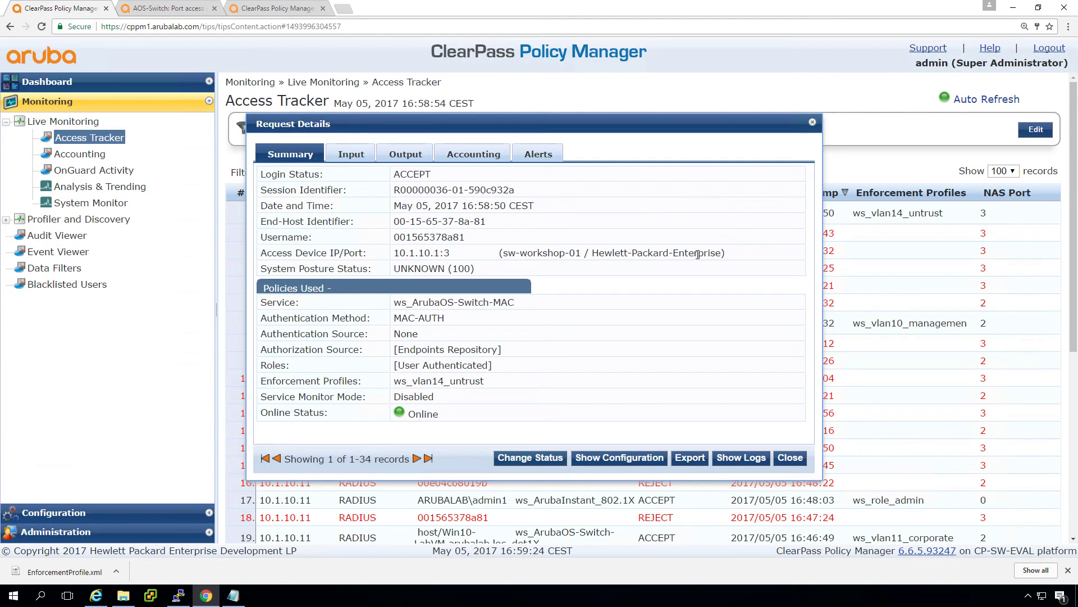
double_click(417, 236)
key(ctrl+c)
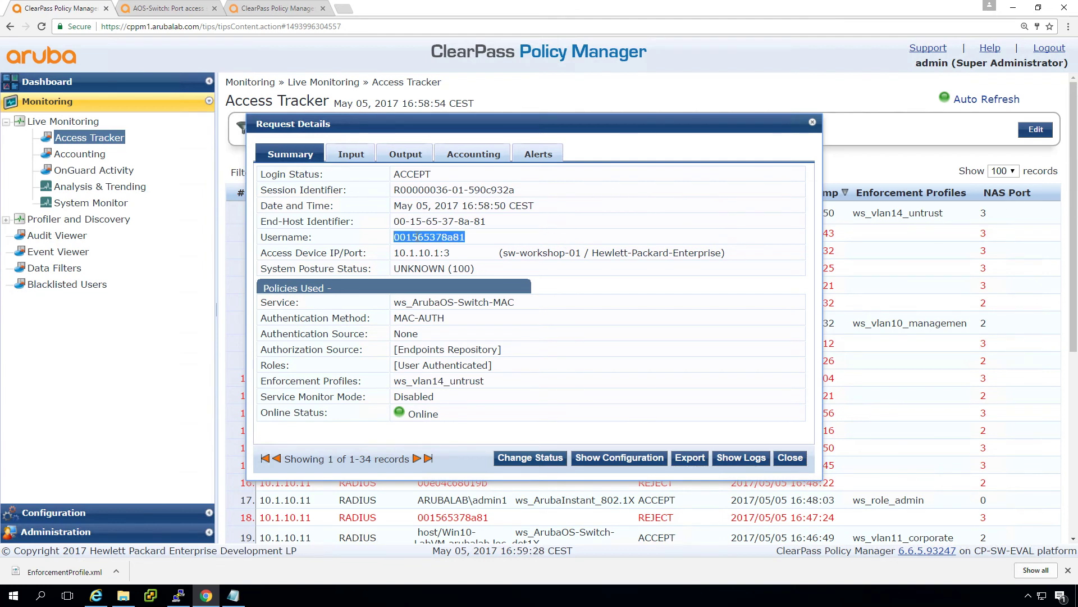
click(351, 155)
click(363, 228)
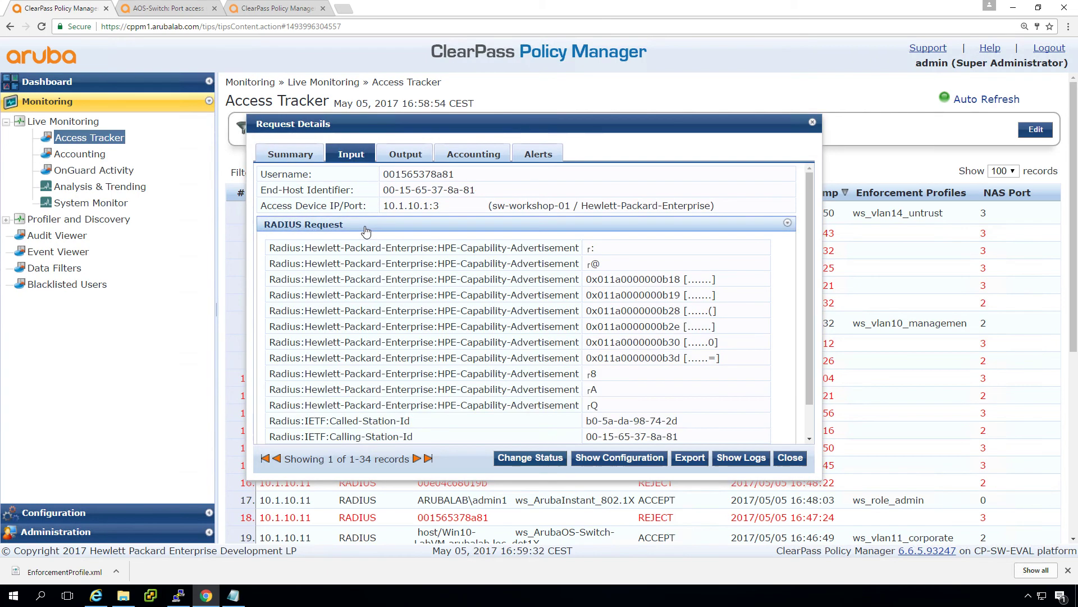
scroll(454, 320, down, 5)
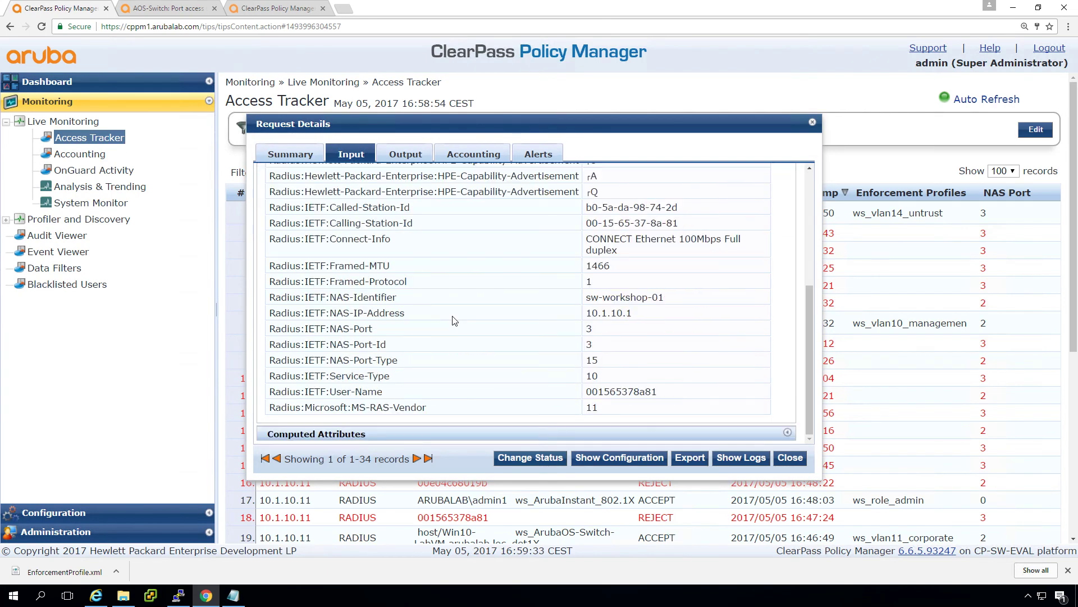
- Review the request's Output and Accounting tabs, expanding the accounting Network Details
click(415, 155)
click(486, 156)
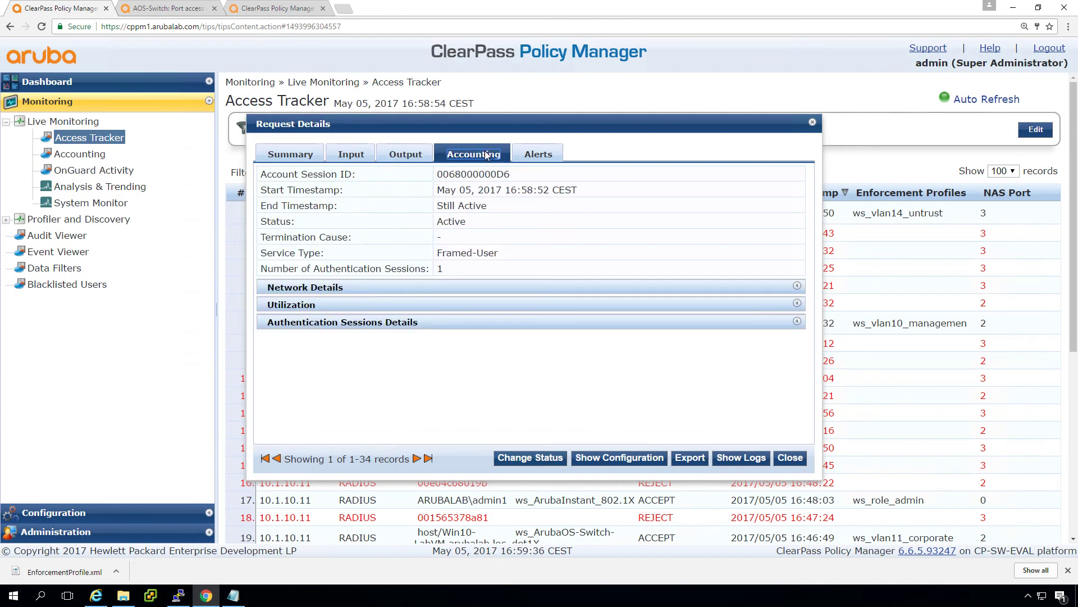
click(431, 287)
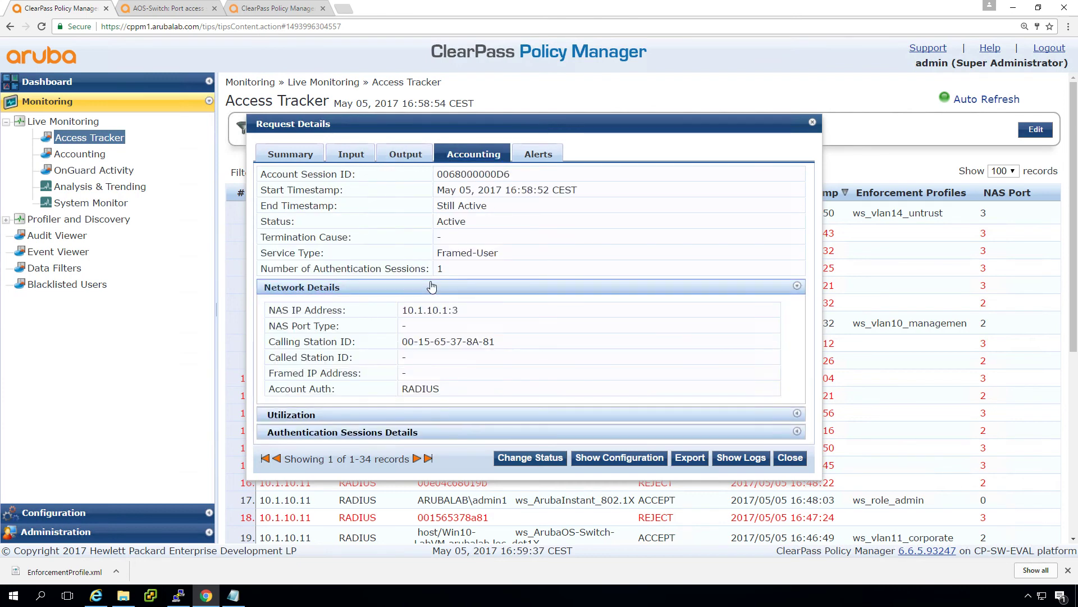
- Filter the Configuration > Identity > Endpoints list by MAC 001565378a81, showing one unprofiled Unknown endpoint
click(789, 458)
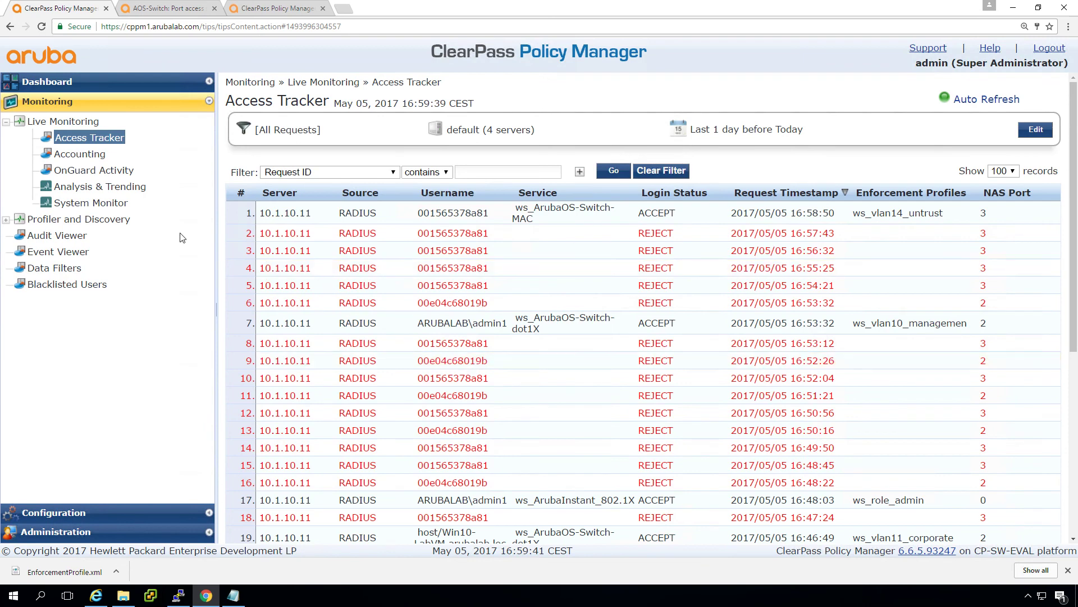
click(65, 513)
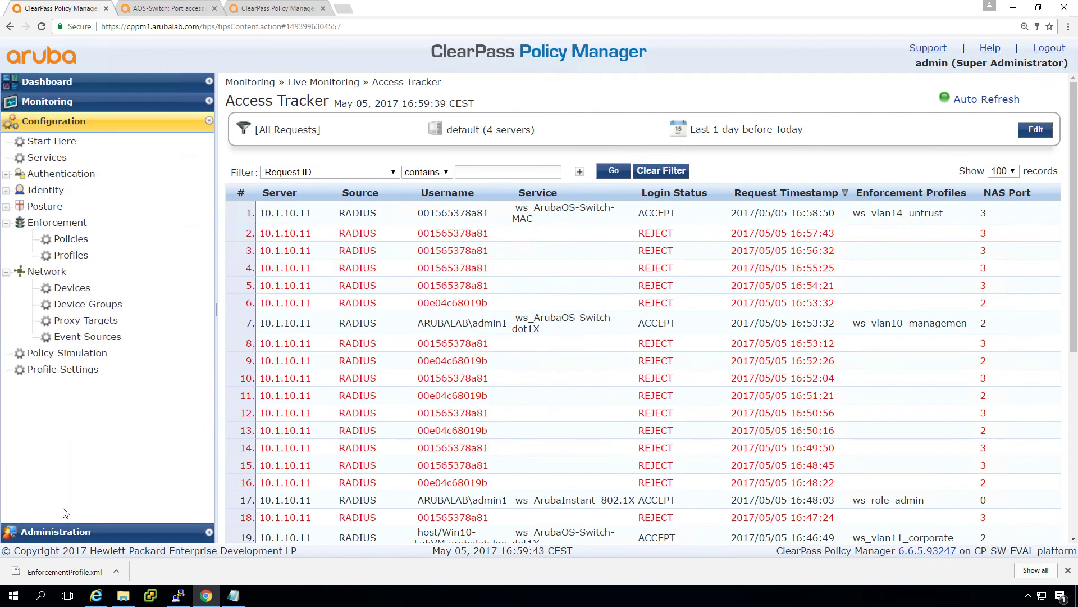
click(45, 190)
click(70, 240)
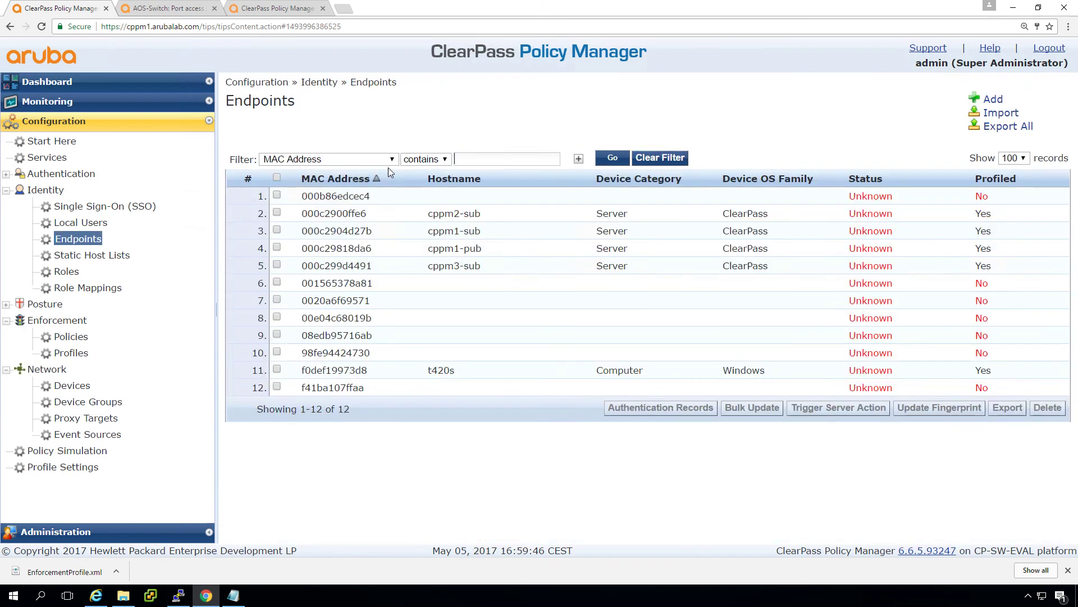
key(ctrl+v)
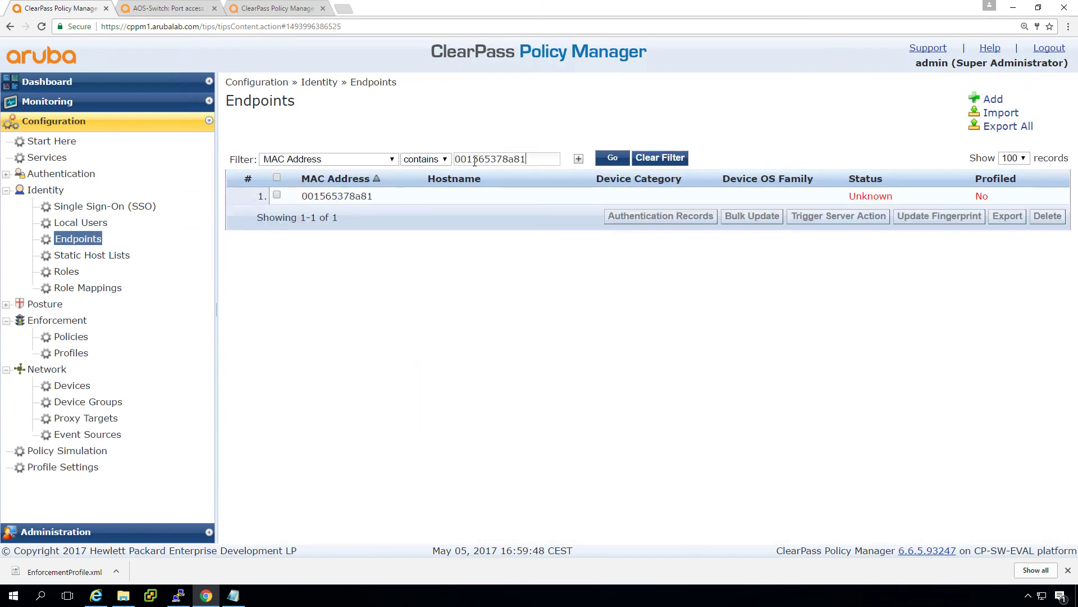